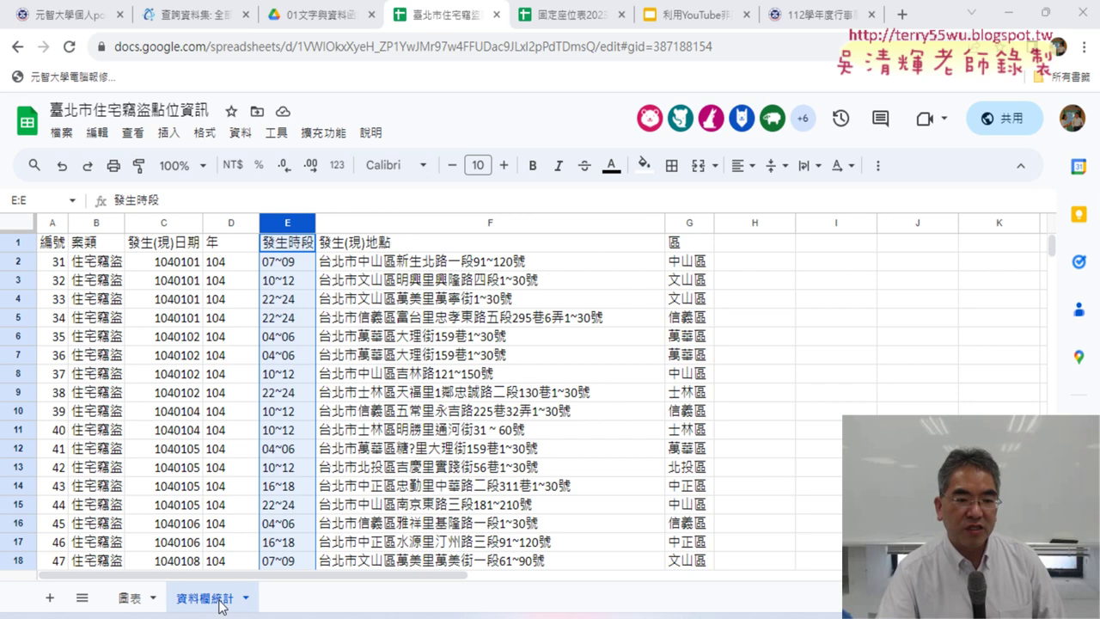
Compare the 圖表 and 資料欄統計 sheets, then select the 發生時段 column E.
left_click(131, 606)
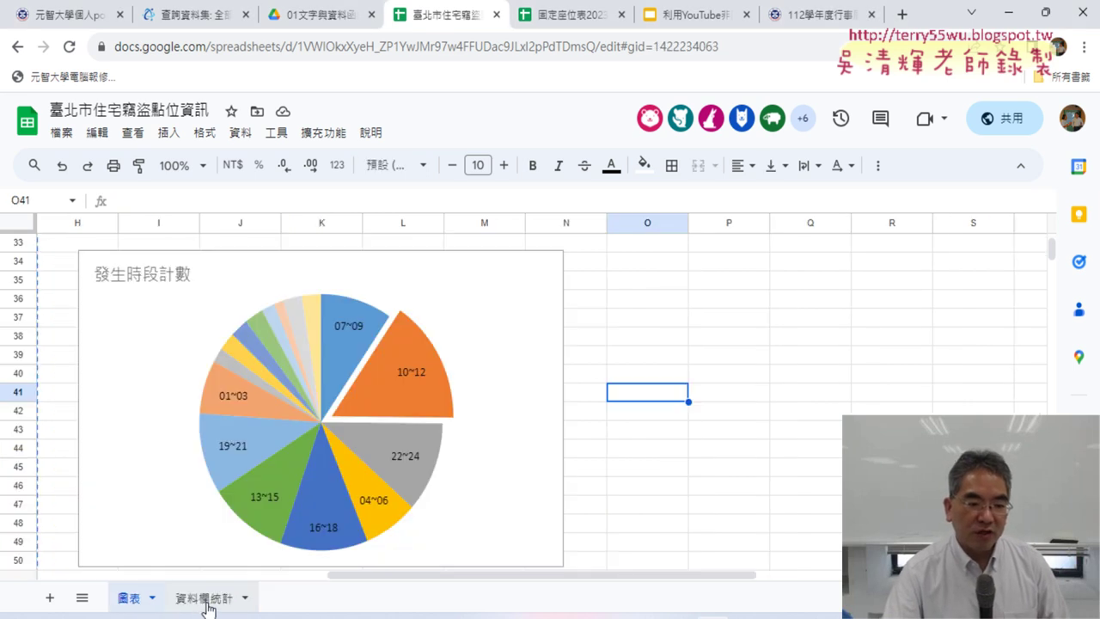
left_click(211, 602)
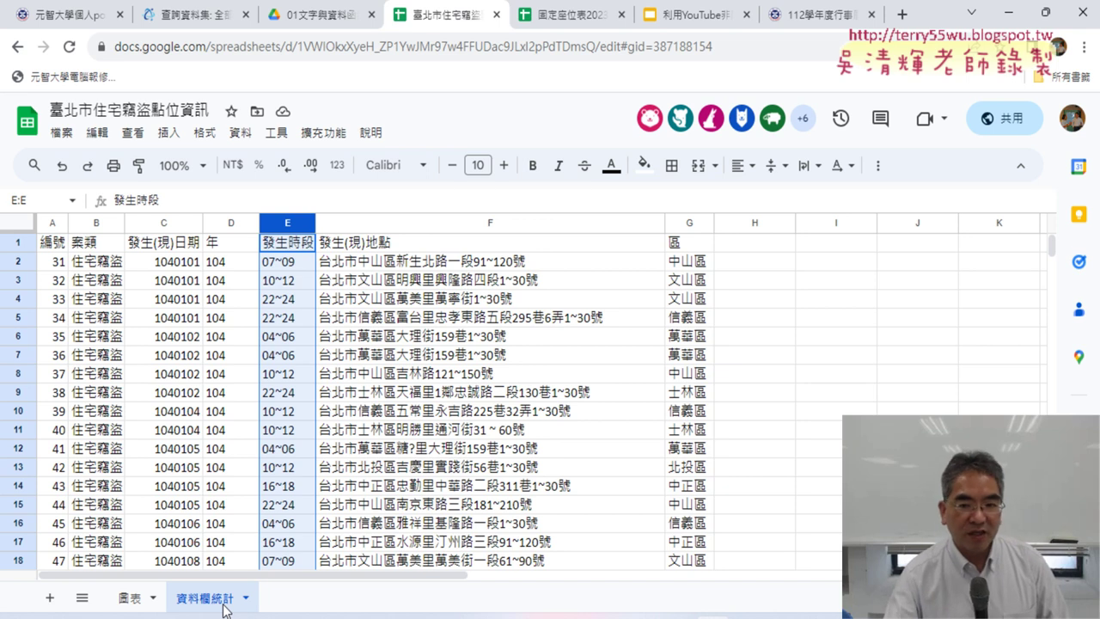
left_click(127, 599)
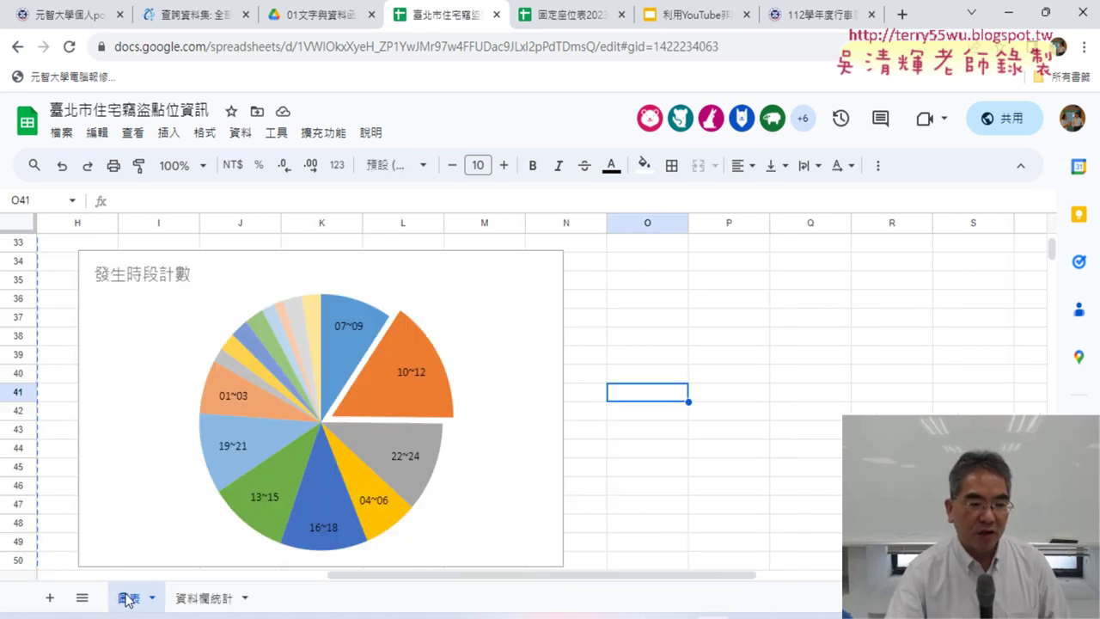
left_click(203, 603)
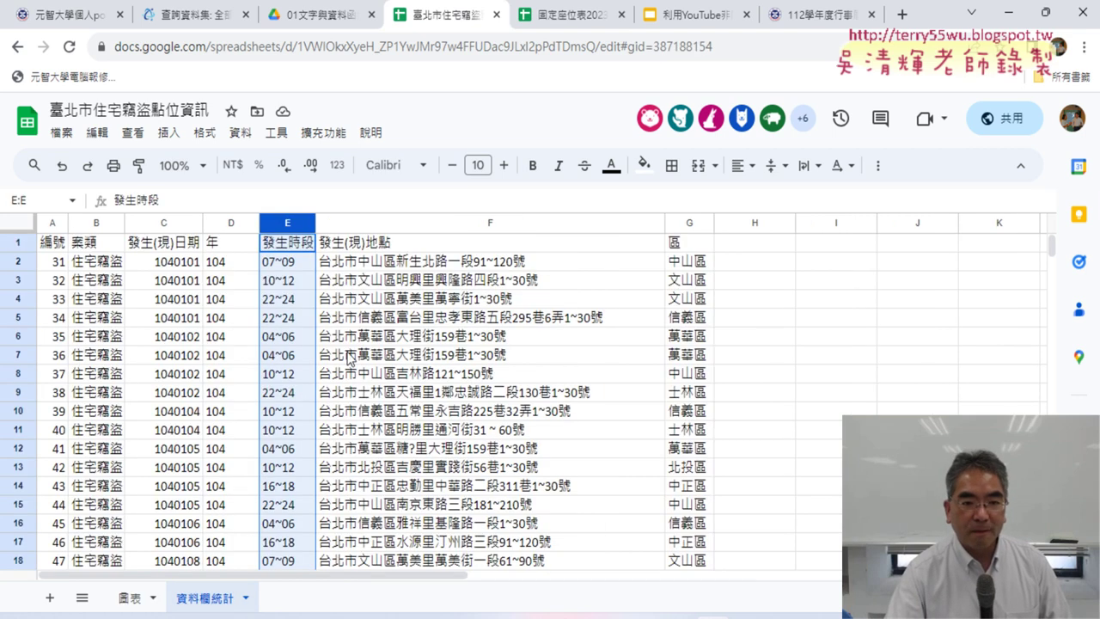
left_click(387, 280)
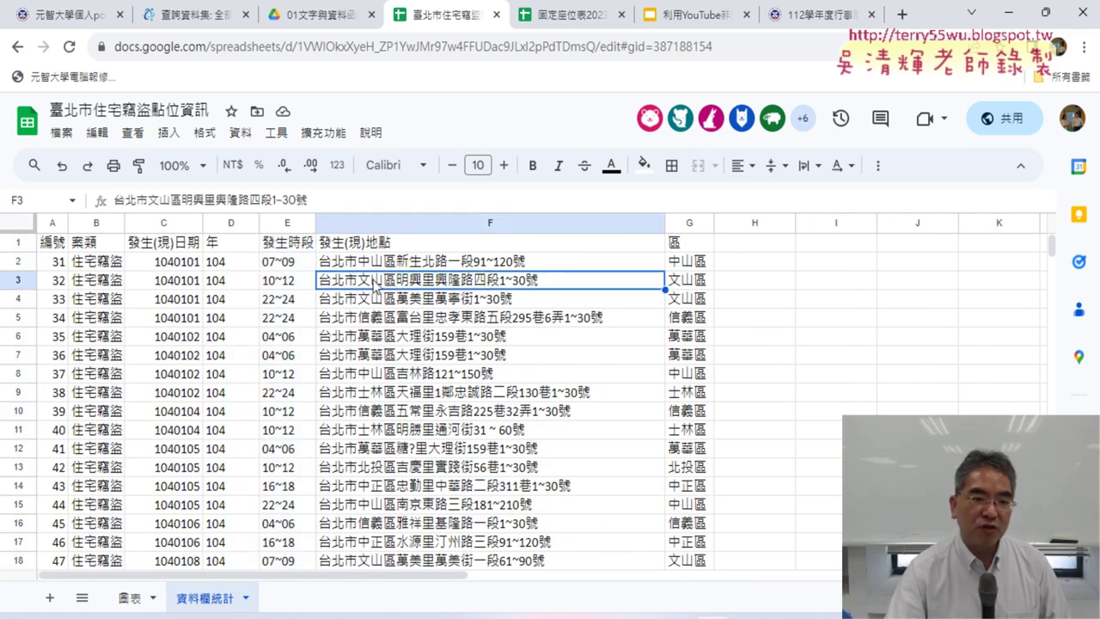
left_click(286, 223)
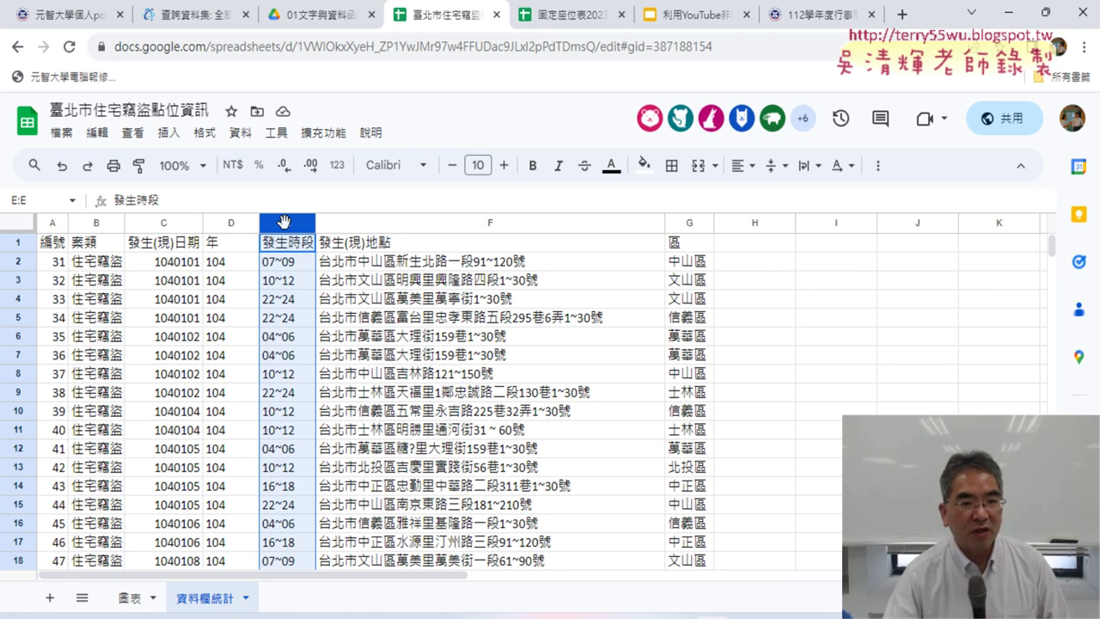
Show Column stats for column E as value counts, ignoring 1 header row, and toggle frequency lists.
left_click(241, 132)
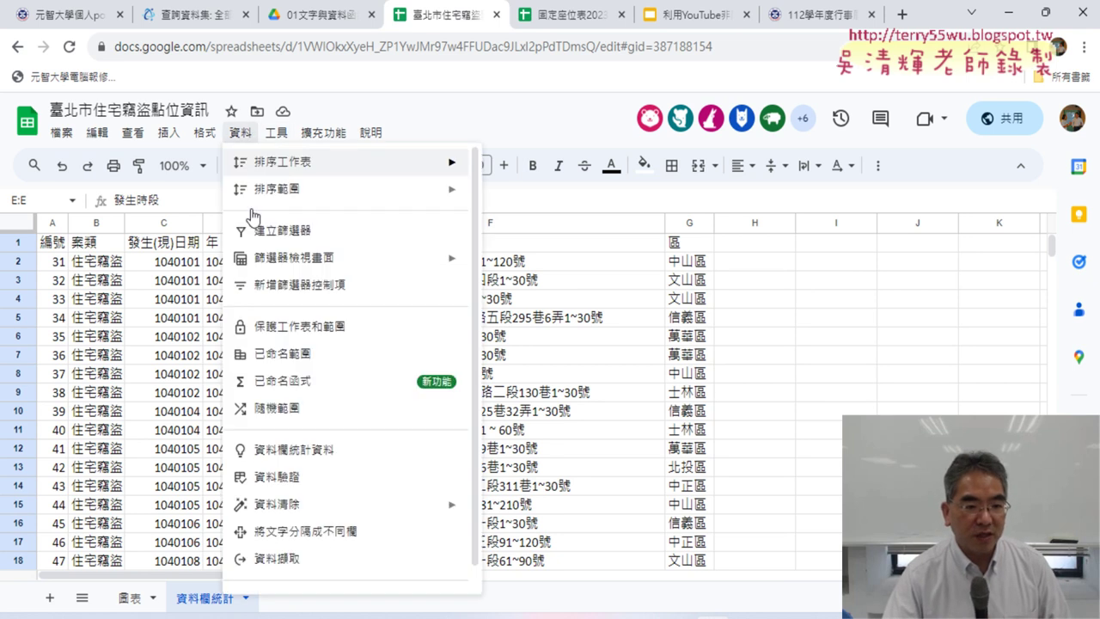
left_click(331, 450)
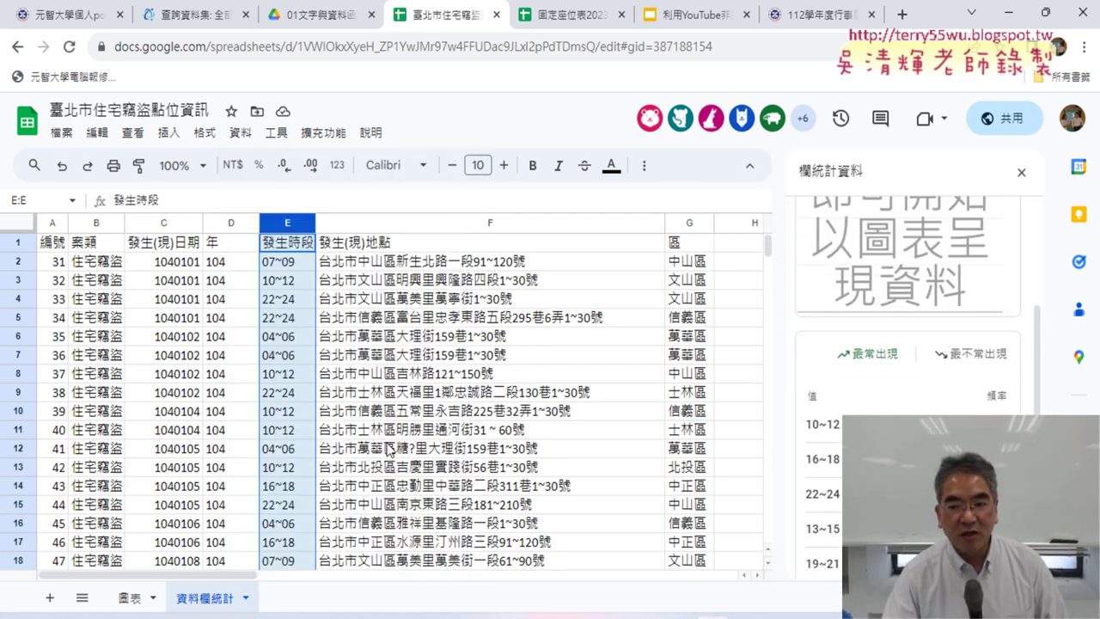
scroll(1009, 318, "up", 5)
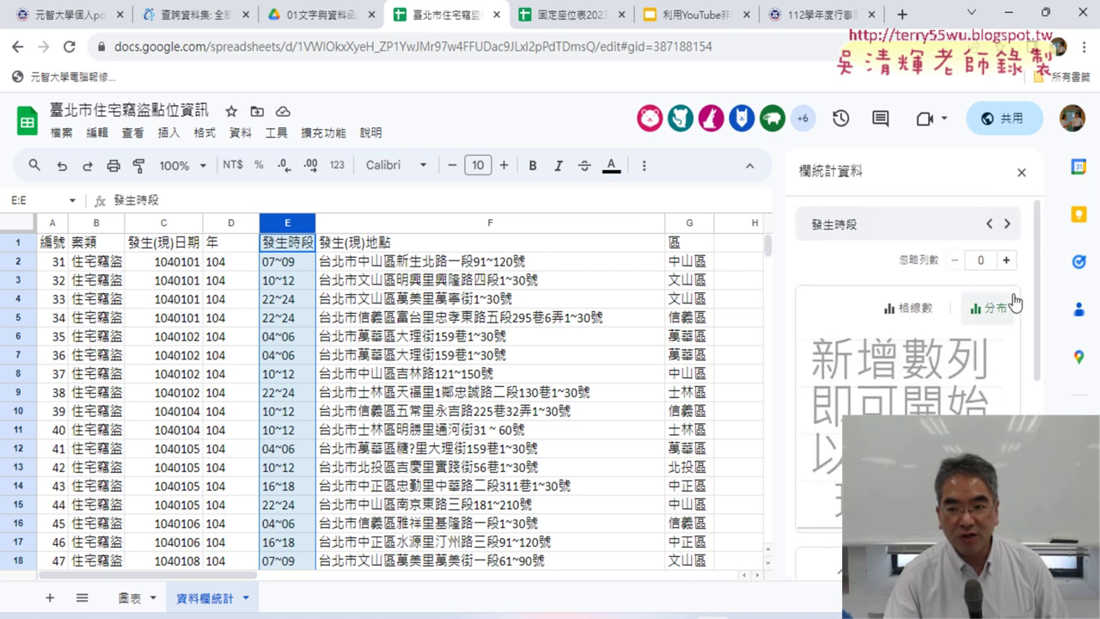
left_click(910, 308)
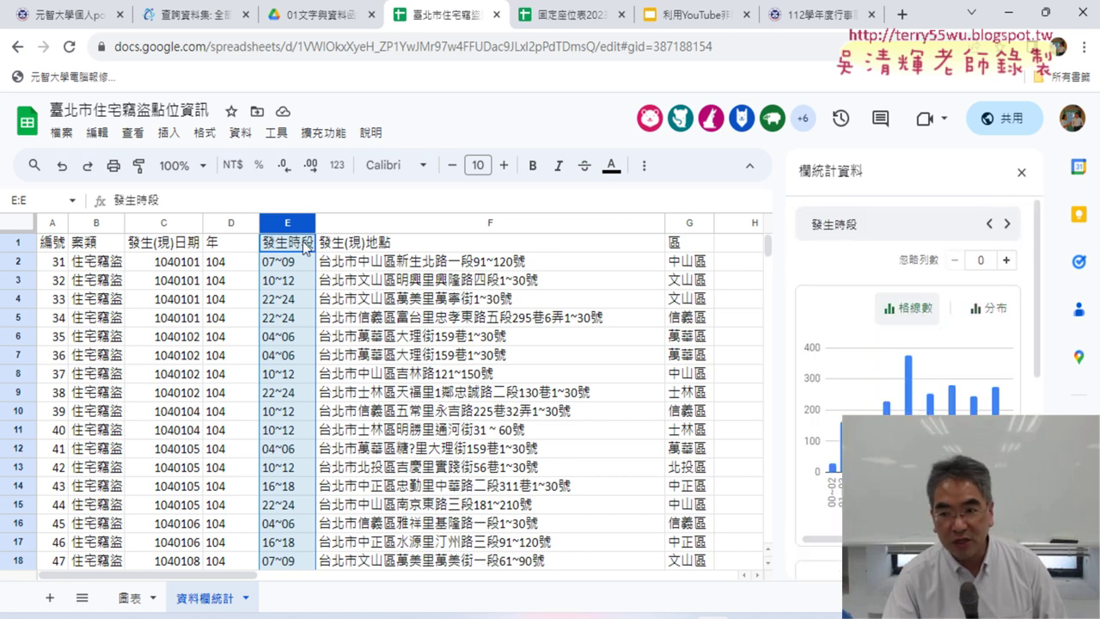
left_click(1005, 259)
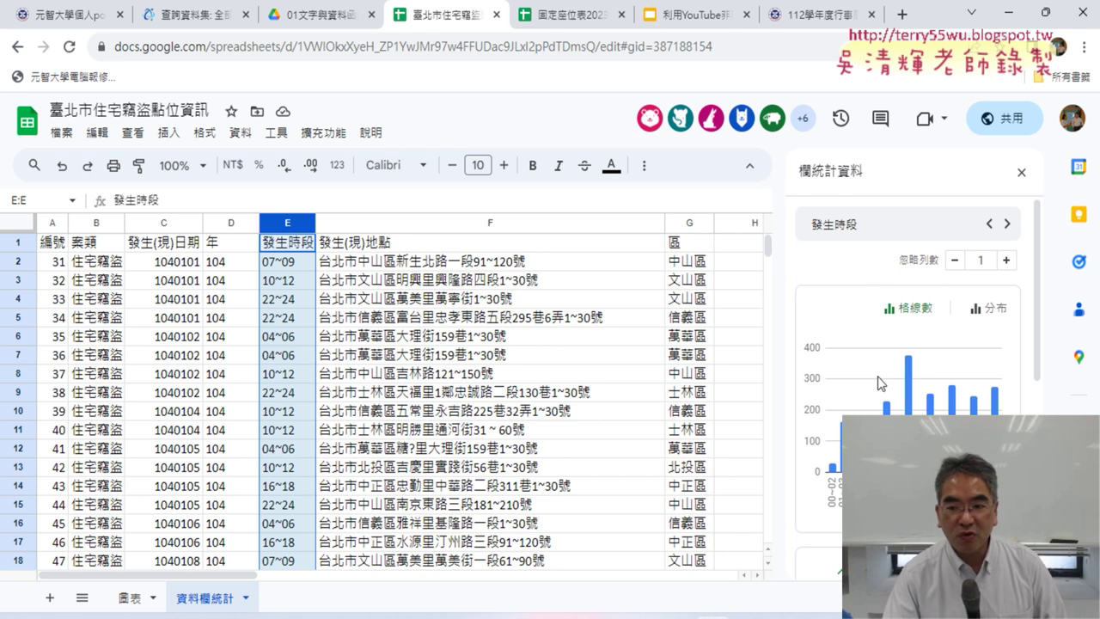
scroll(907, 344, "down", 1)
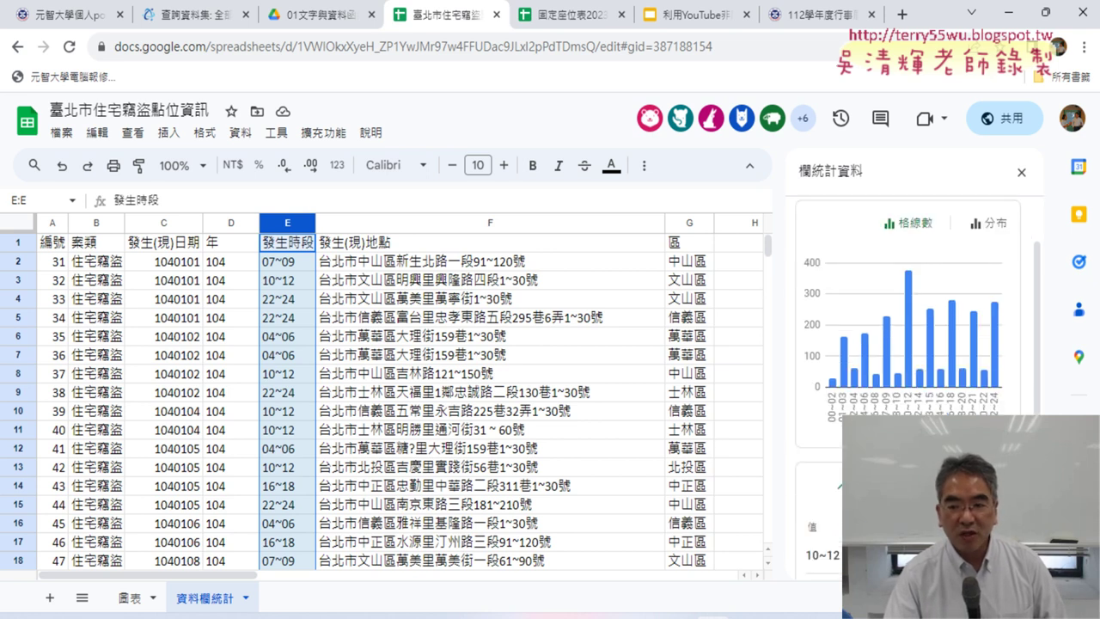
scroll(908, 343, "down", 3)
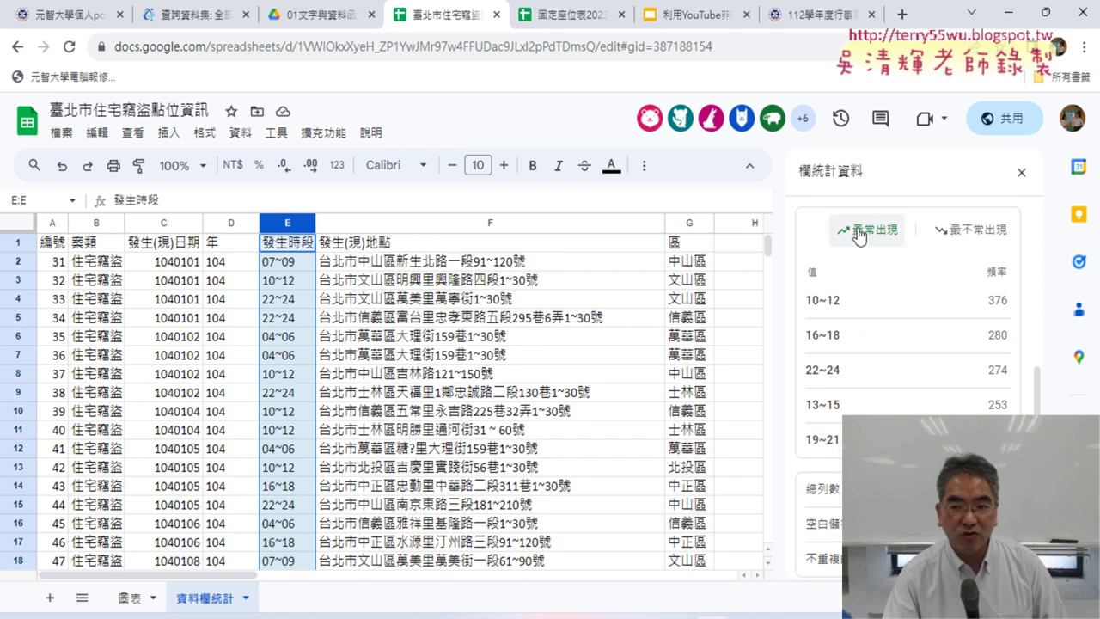
left_click(981, 239)
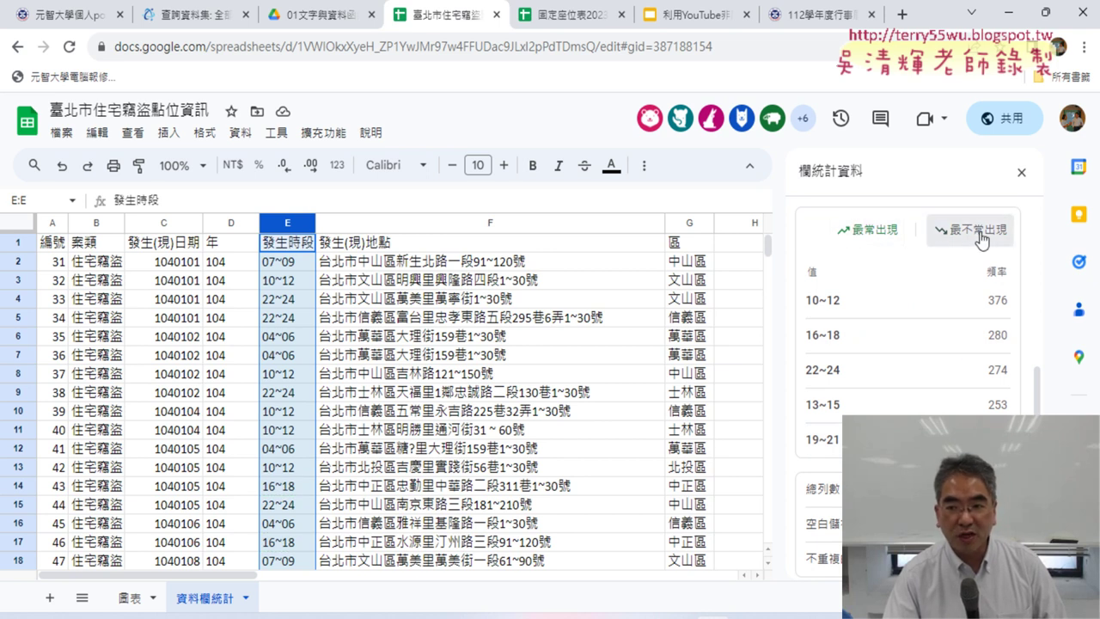
left_click(877, 239)
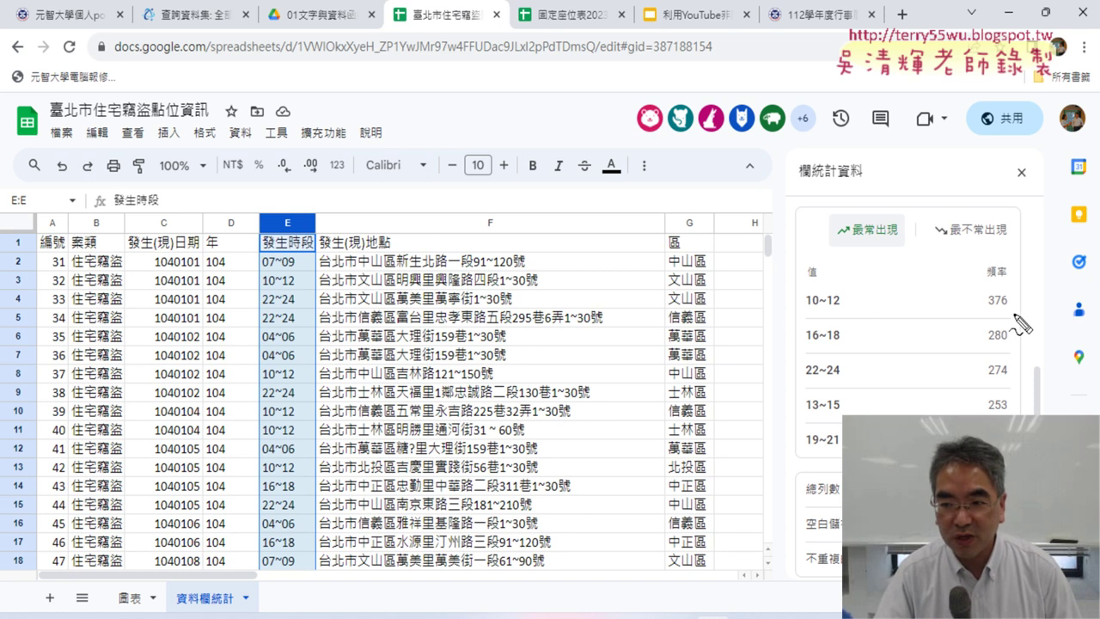
left_click_drag(806, 306, 846, 306)
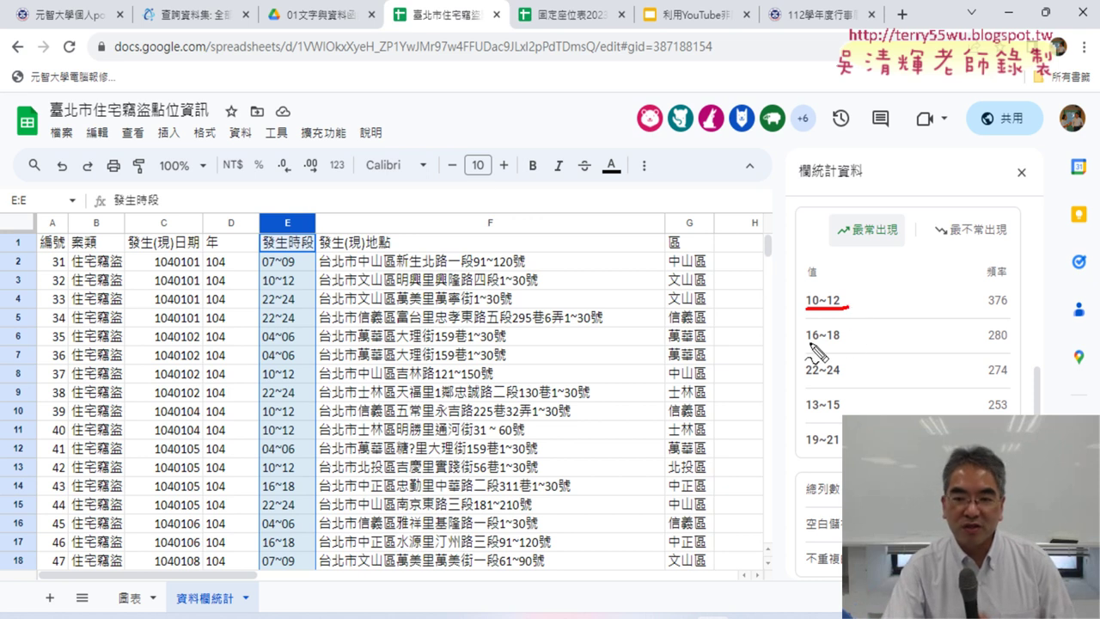
left_click_drag(807, 342, 842, 342)
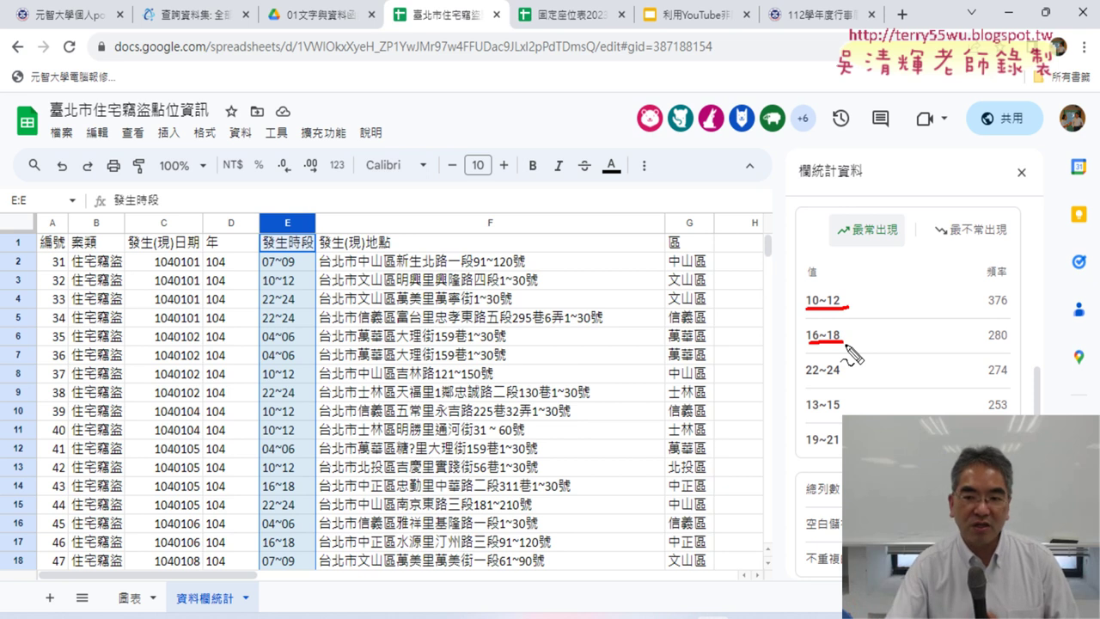
left_click_drag(805, 377, 840, 373)
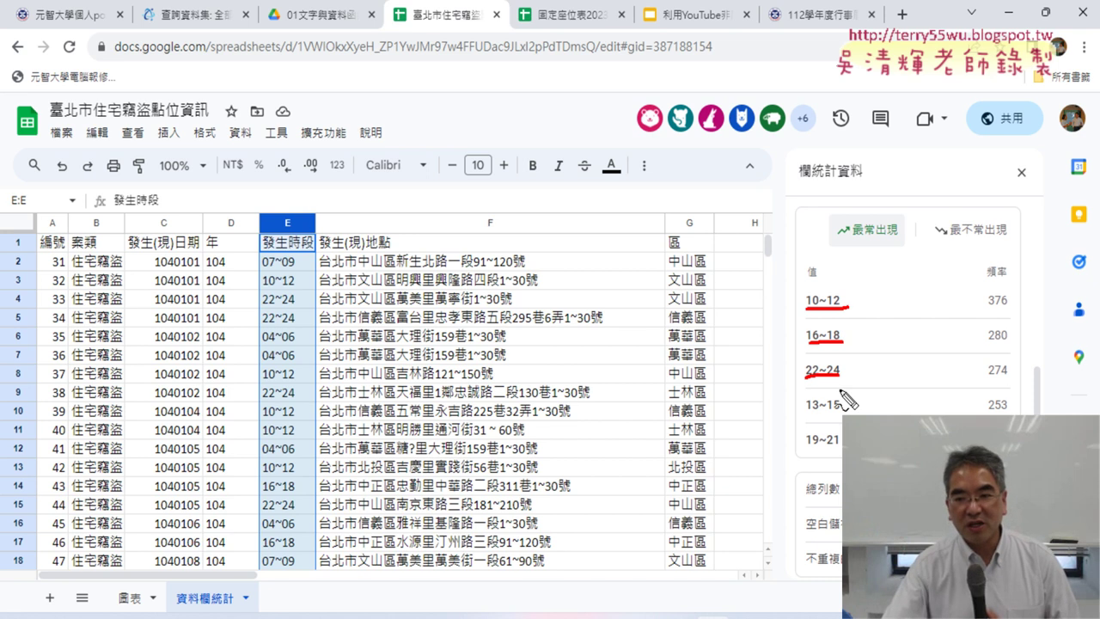
left_click_drag(806, 416, 840, 414)
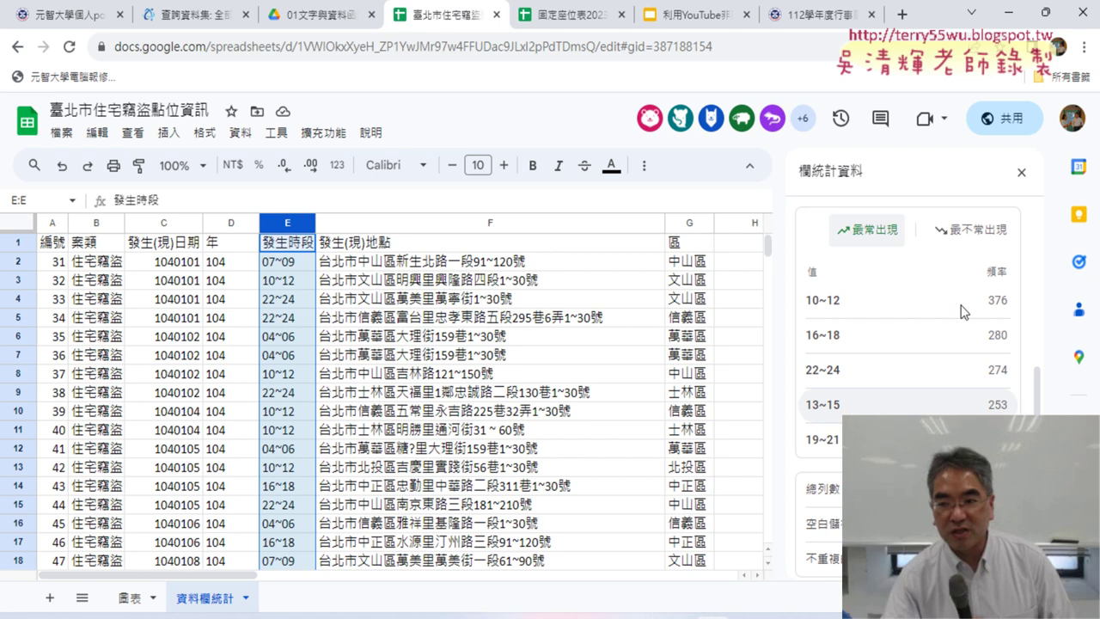
key("Escape")
Switch the column stats list to the least frequent time periods, such as 00~02 at 30.
left_click(972, 232)
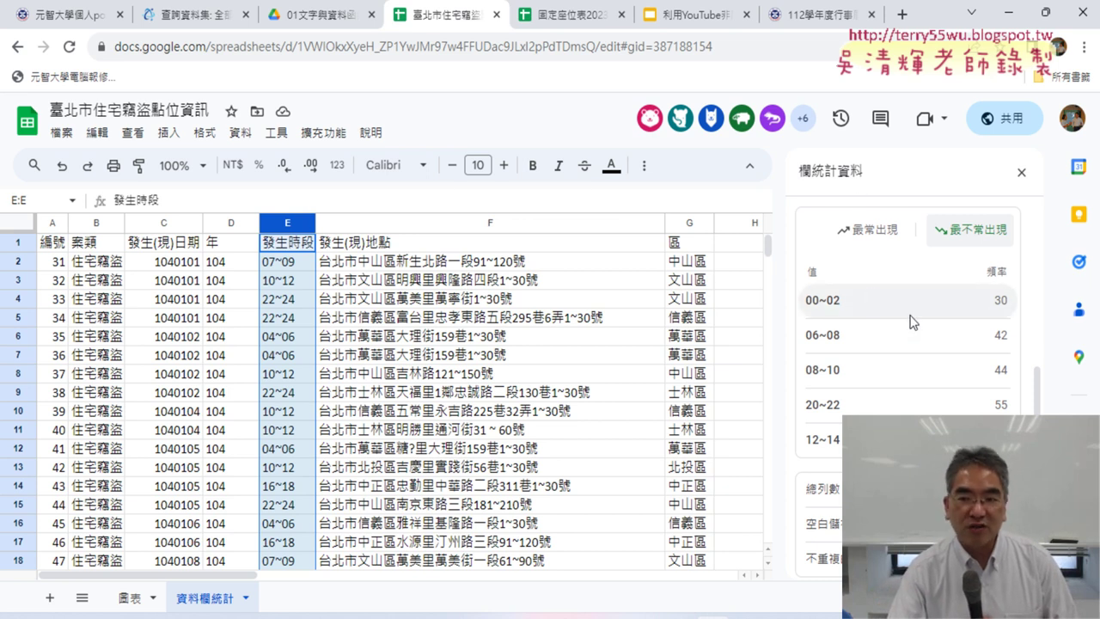
Move to the 圖表 sheet and scroll its charts to reach the 年計數 line chart.
left_click(131, 598)
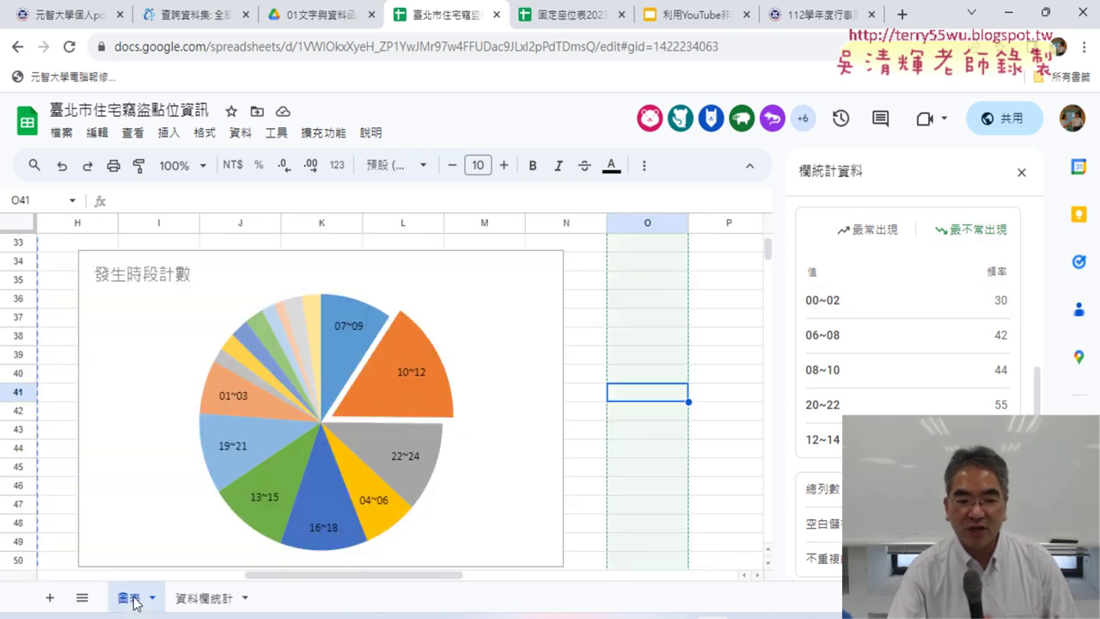
scroll(570, 315, "up", 1)
scroll(569, 315, "up", 1)
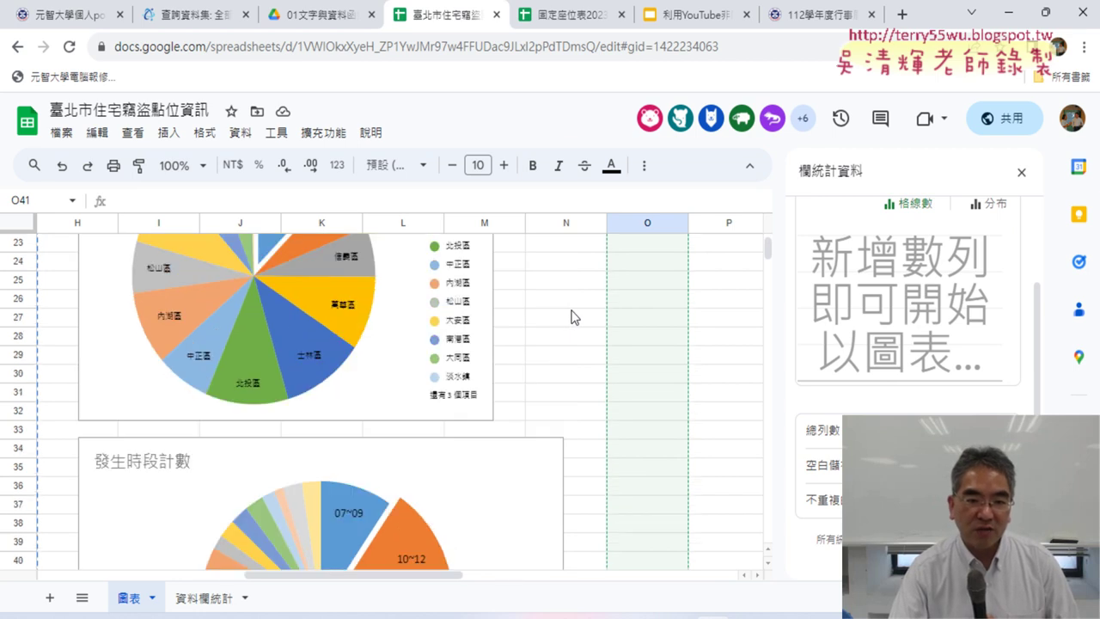
scroll(569, 314, "down", 1)
scroll(571, 317, "down", 1)
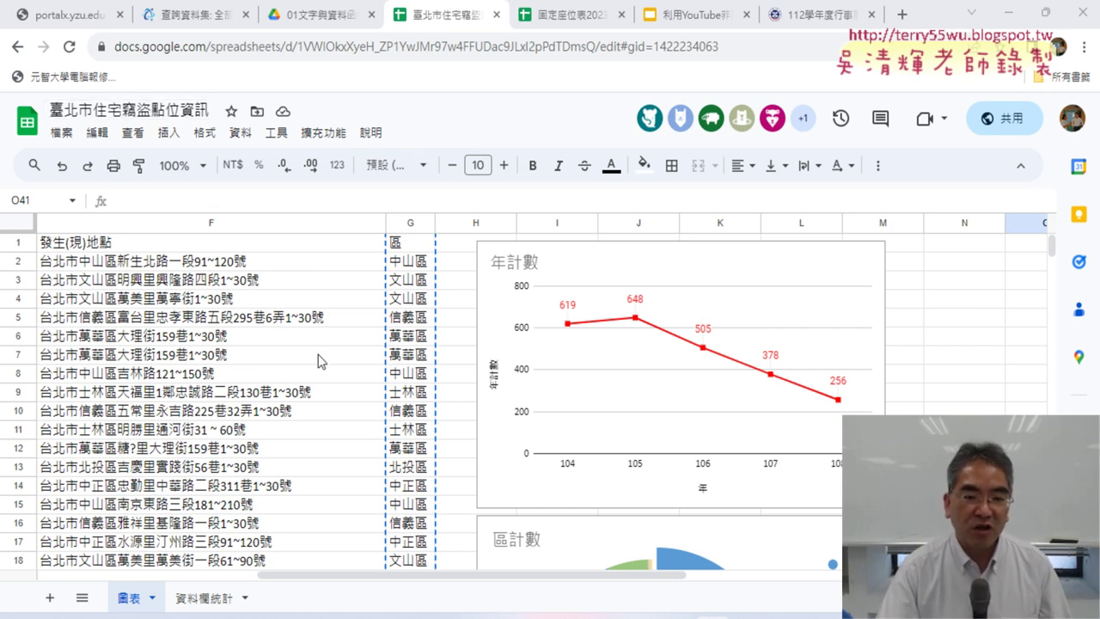
Inspect the year formula in D2 and district formula in G2, then reveal the whole 年計數 chart.
left_click_drag(629, 582, 404, 589)
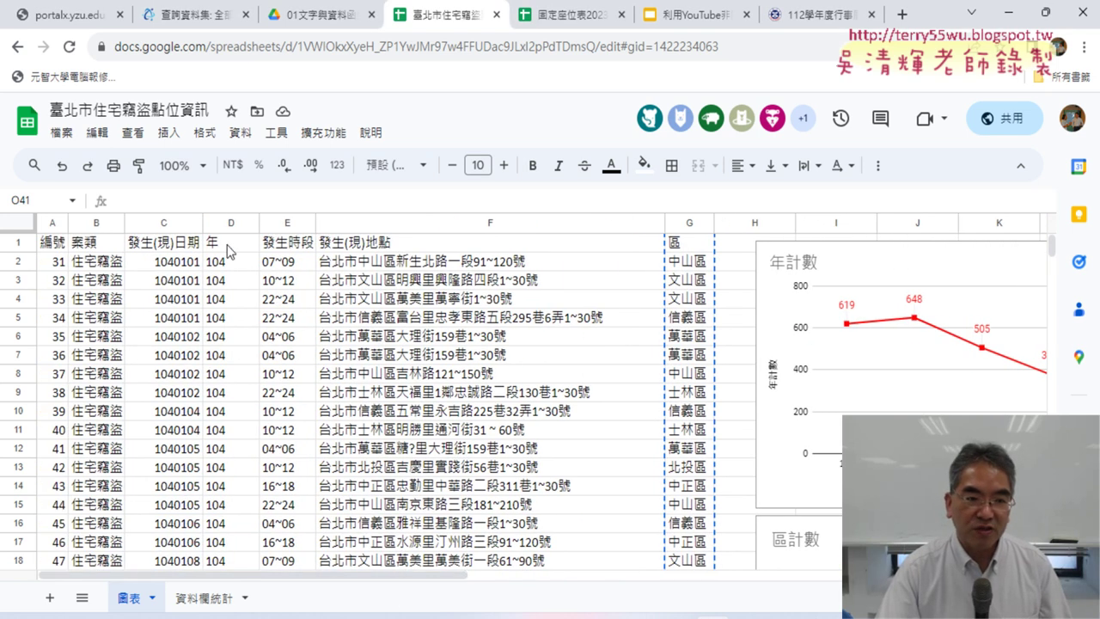
left_click(226, 221)
left_click(208, 265)
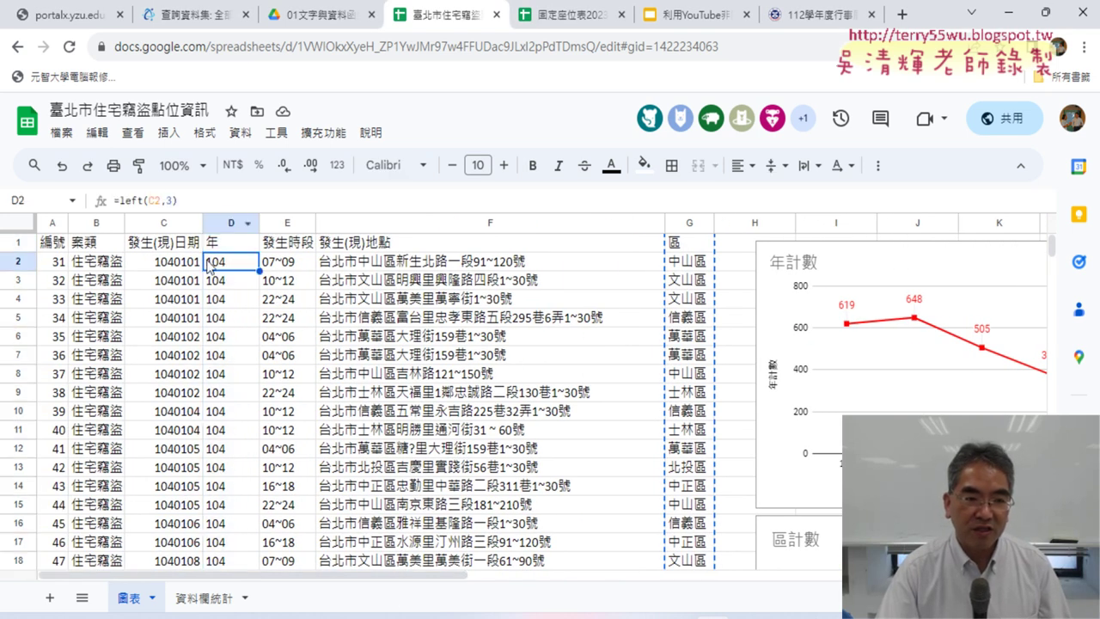
left_click(685, 225)
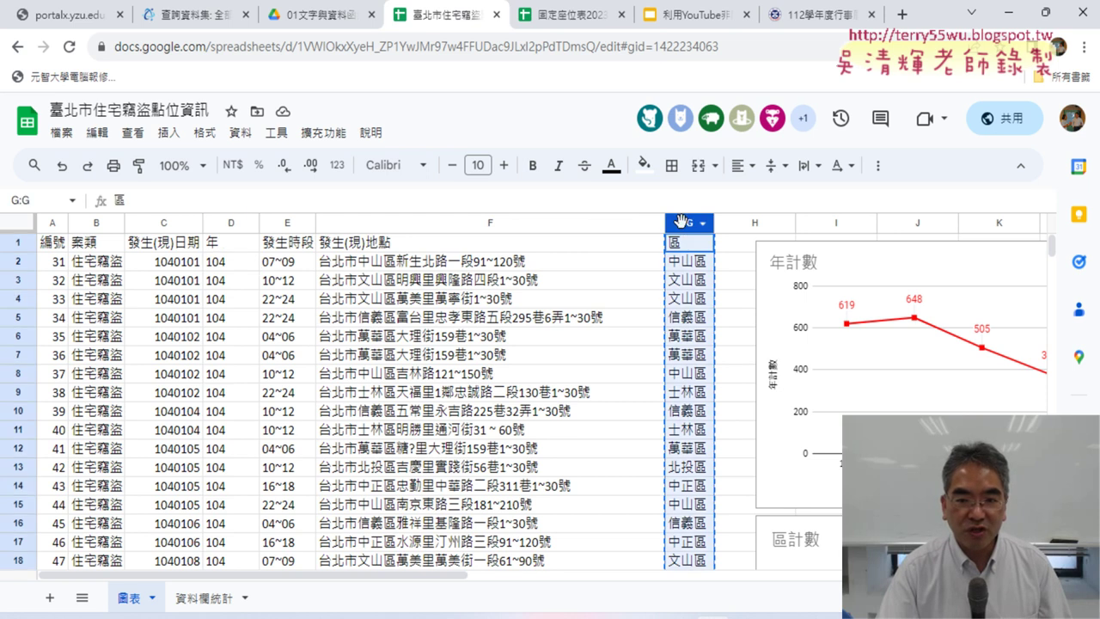
left_click(688, 265)
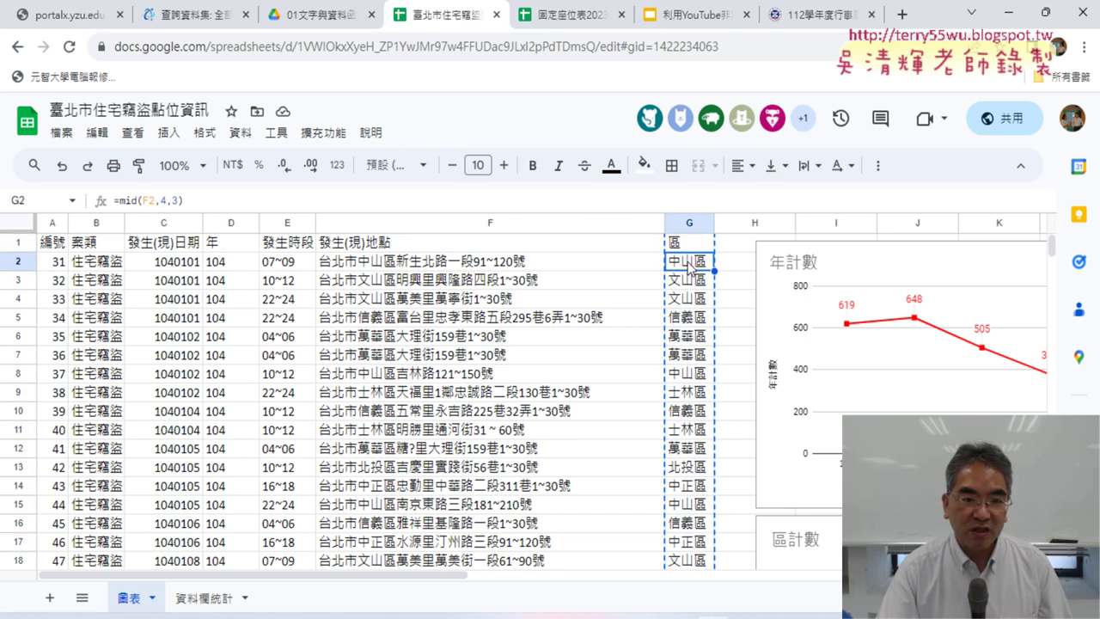
left_click(283, 224)
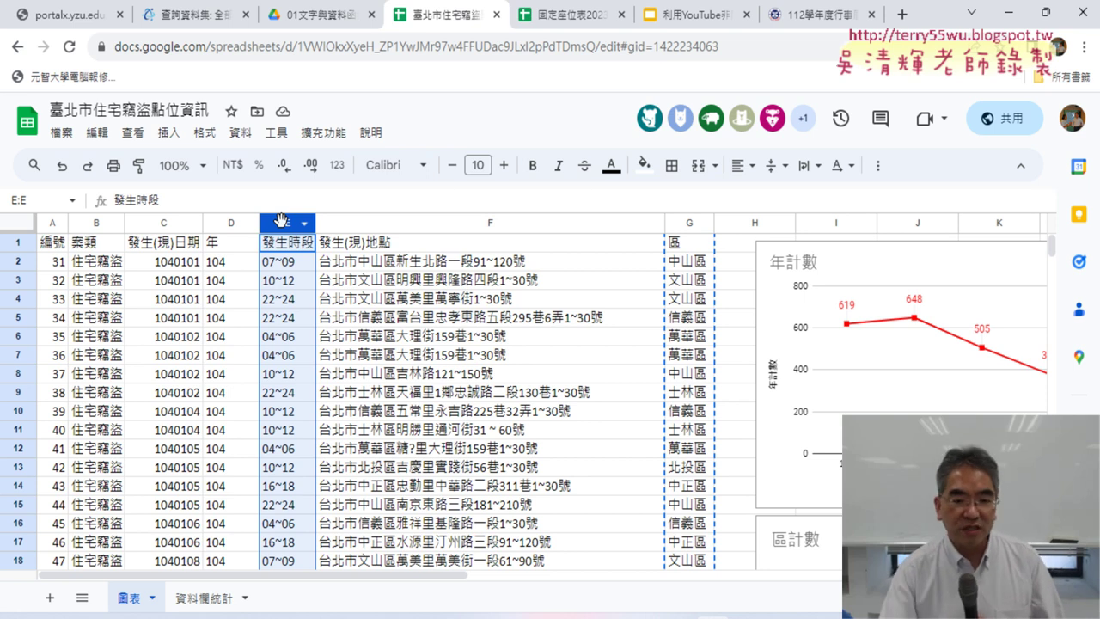
left_click_drag(382, 572, 718, 591)
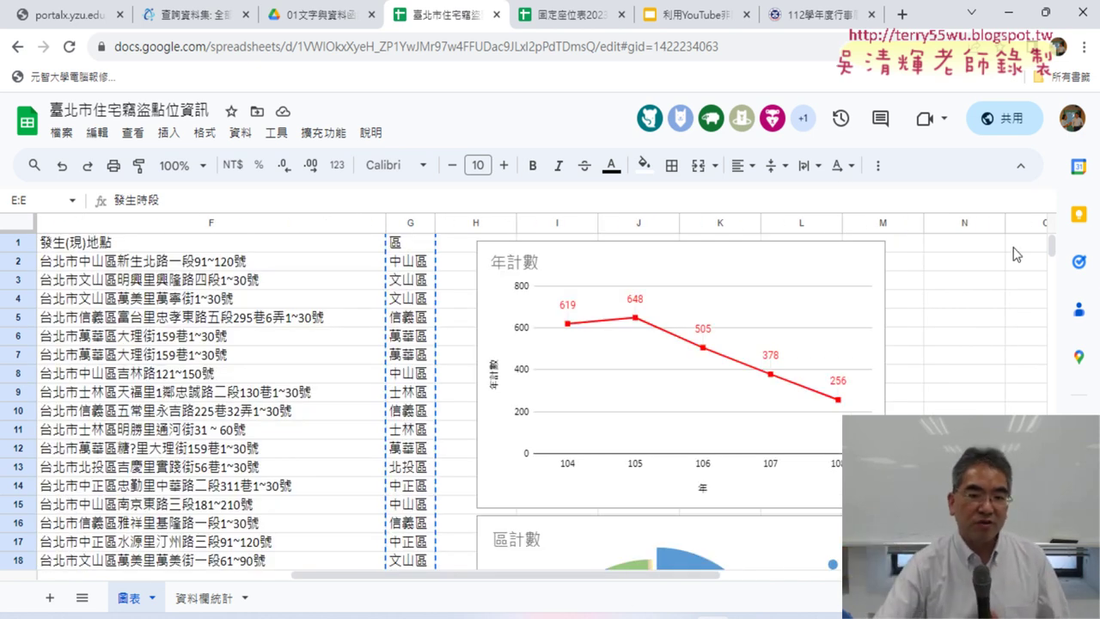
Nudge the 年計數 line chart slightly upward on the 圖表 sheet.
left_click(833, 264)
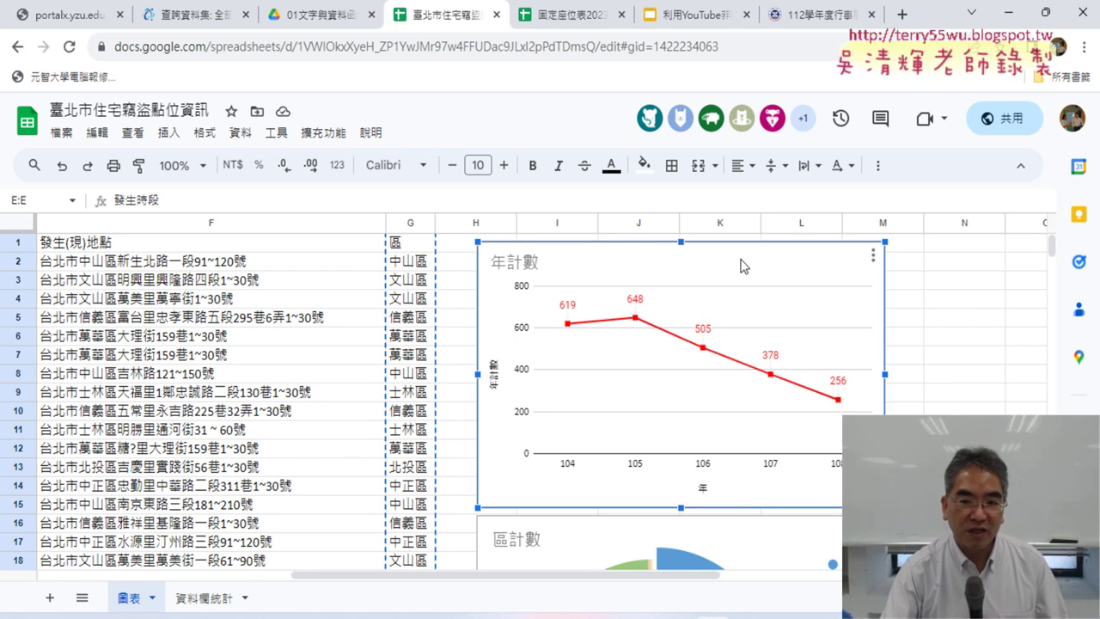
left_click_drag(743, 266, 741, 247)
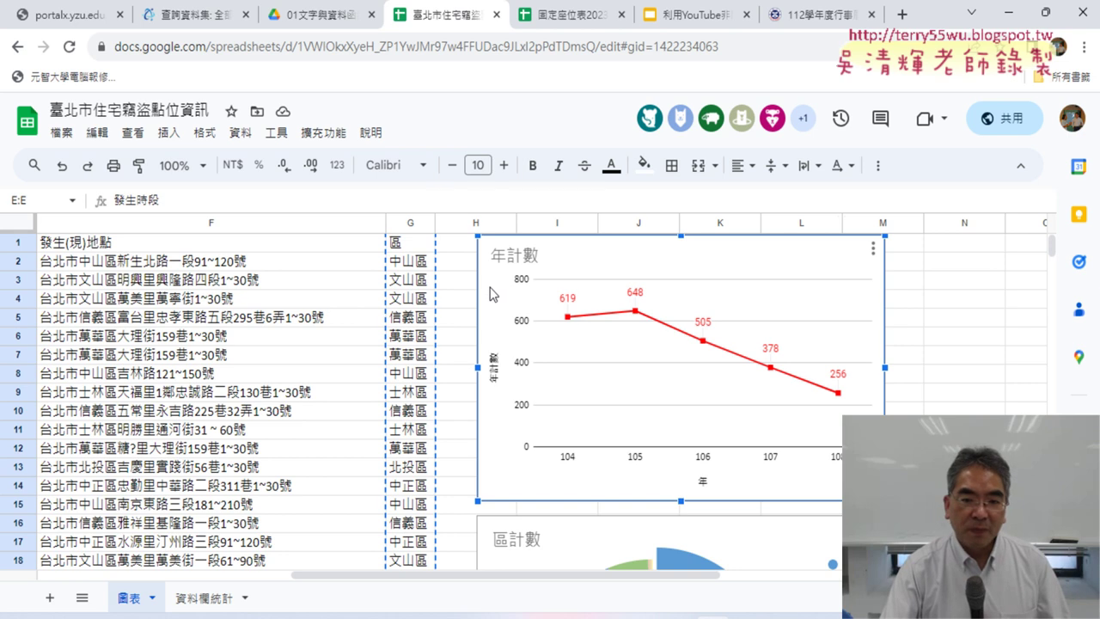
Open the 年計數 chart's editor on the Customise > Series settings.
mouse_move(569, 317)
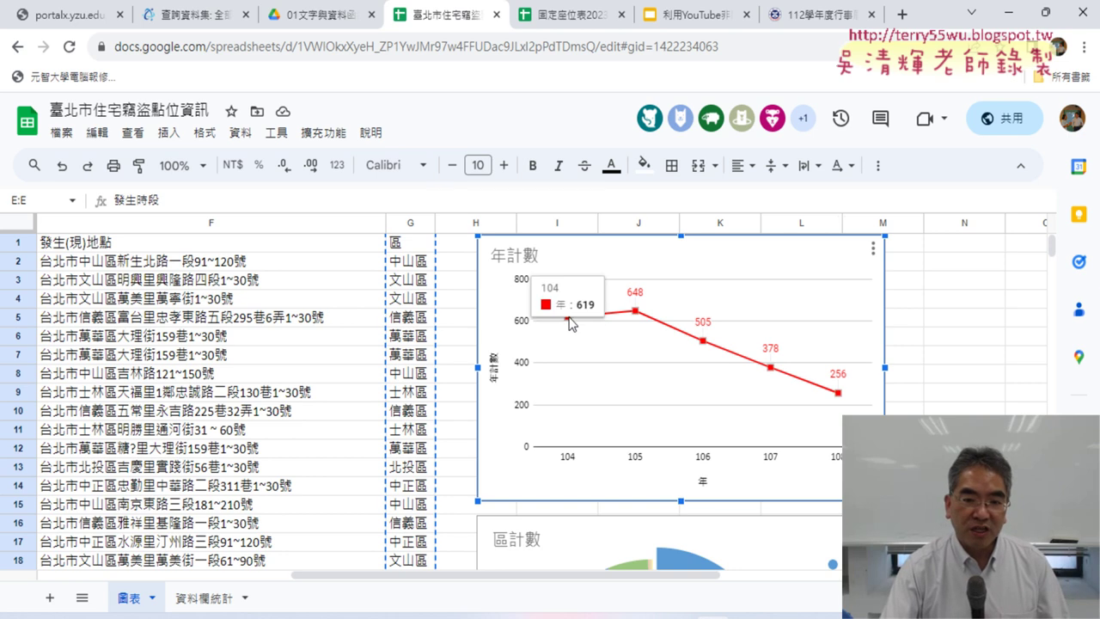
mouse_move(635, 298)
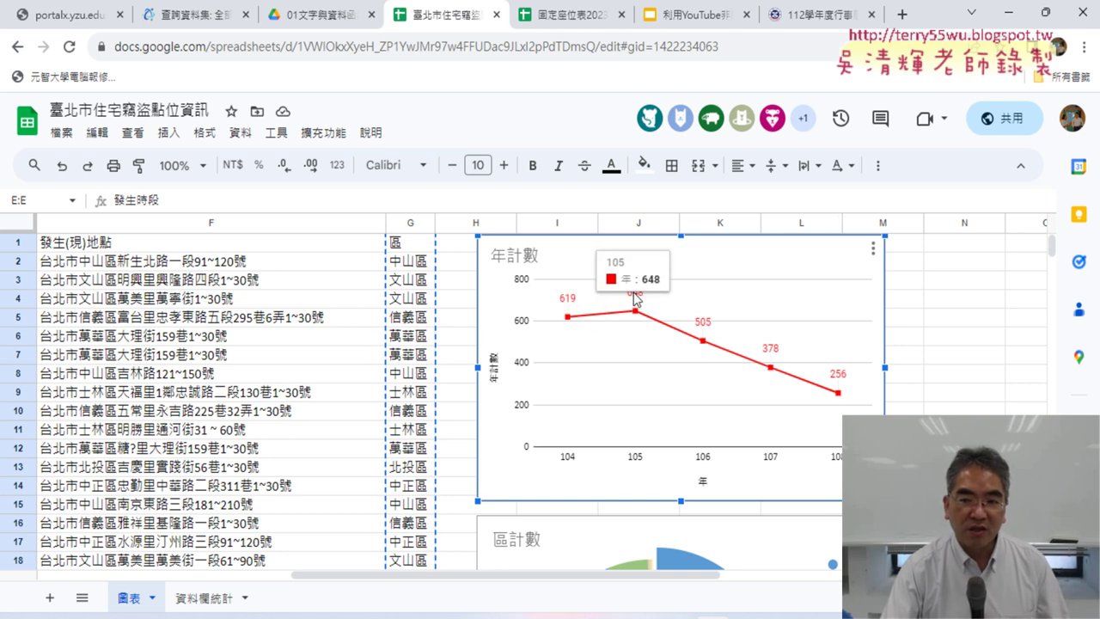
left_click(873, 251)
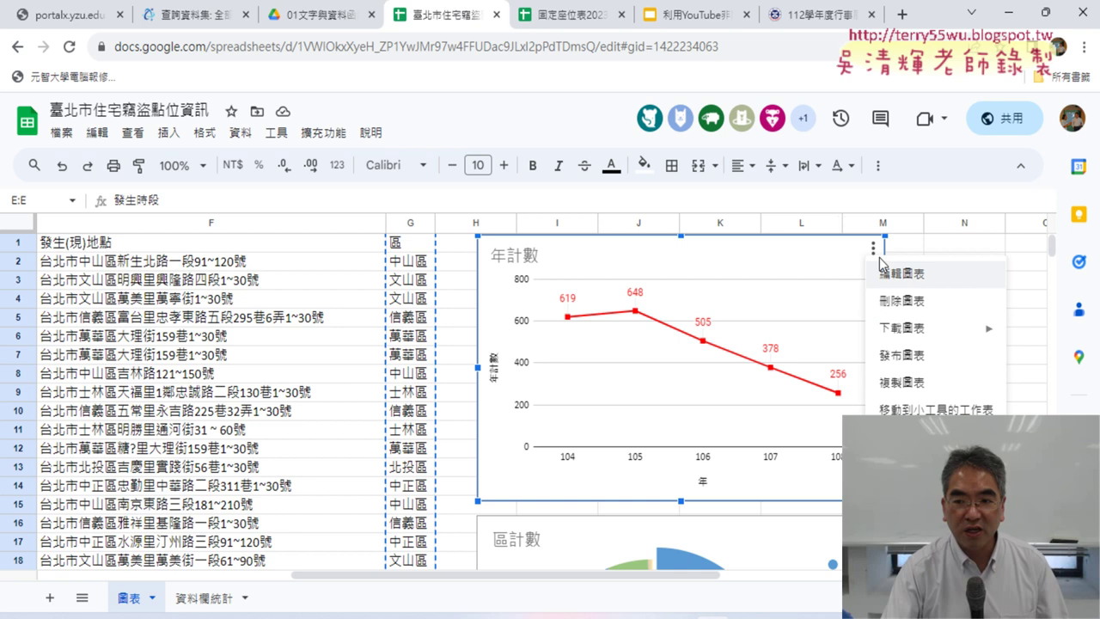
left_click(919, 280)
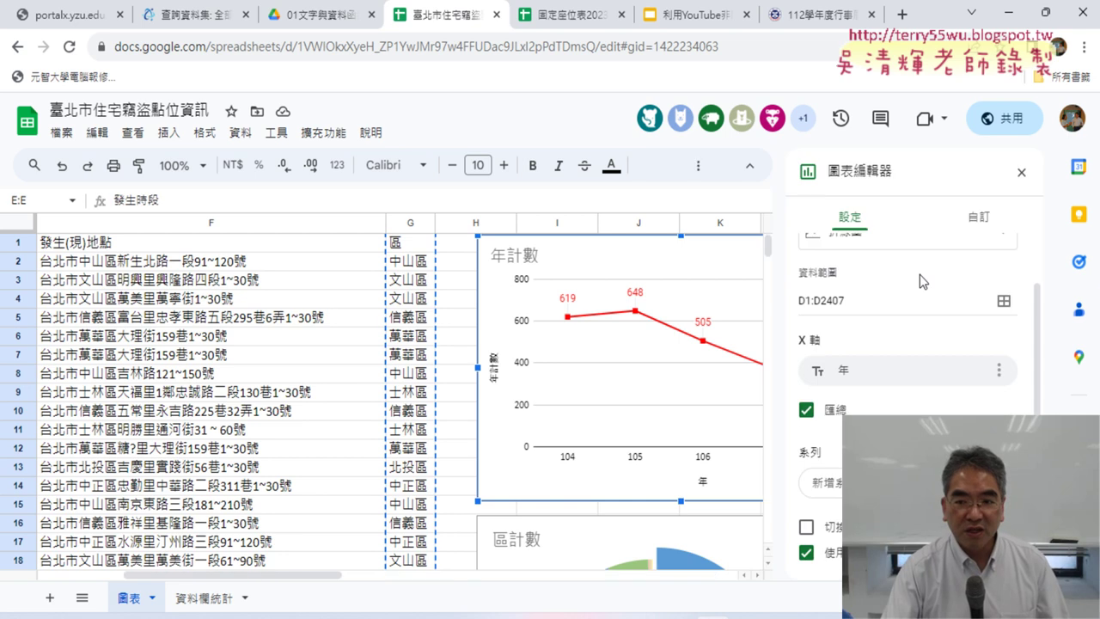
left_click(992, 221)
left_click(807, 328)
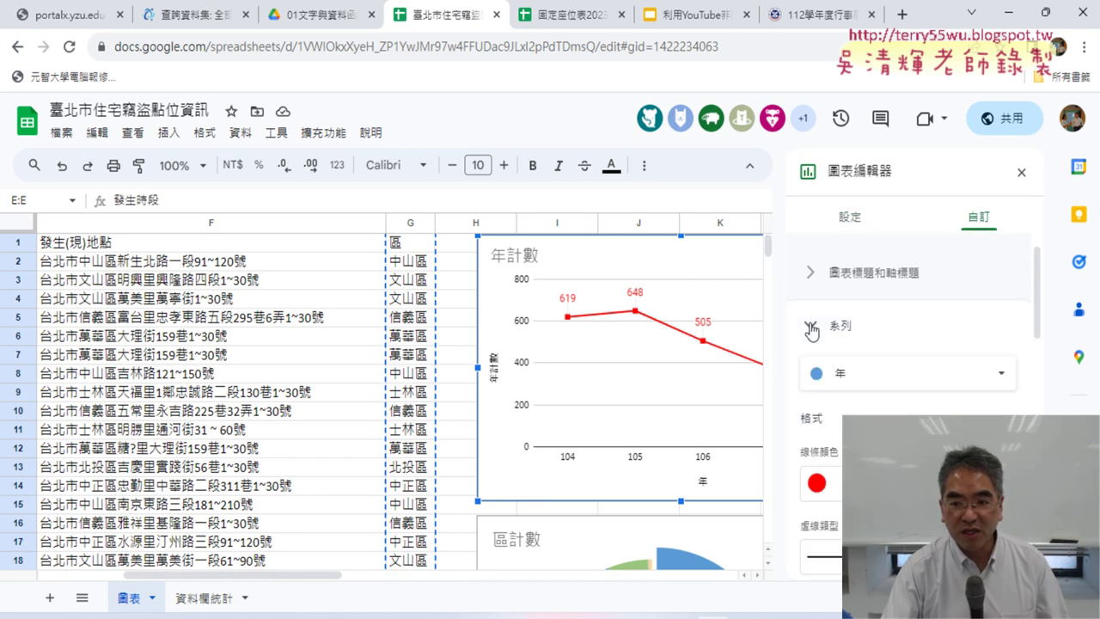
scroll(896, 265, "down", 1)
scroll(834, 318, "down", 2)
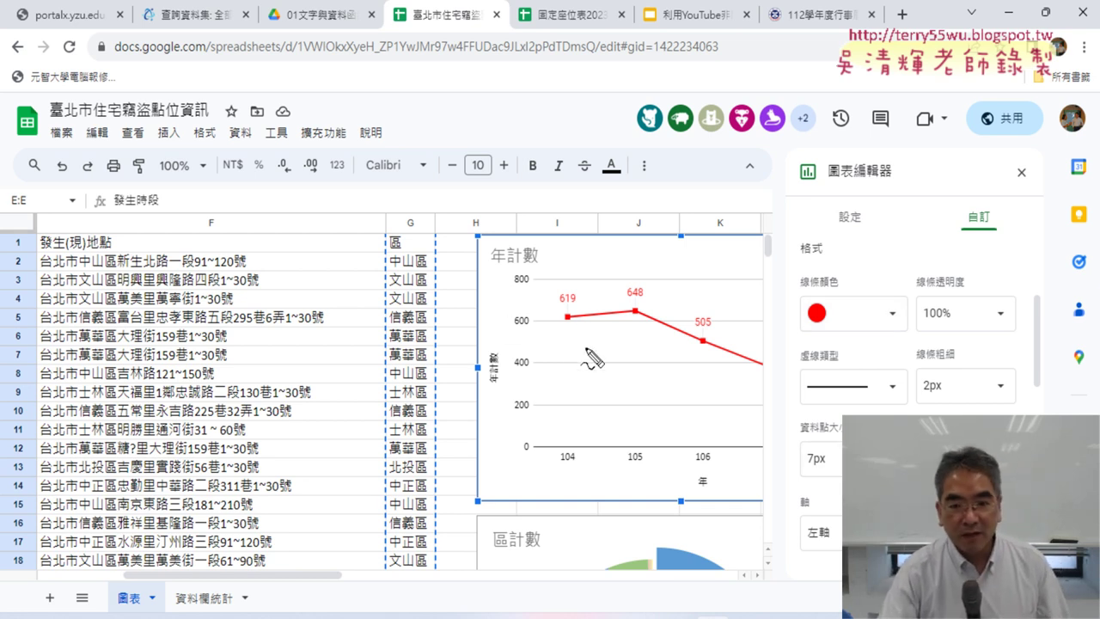
Highlight the 619 point and set the series data point size to 10px.
left_click_drag(567, 340, 576, 342)
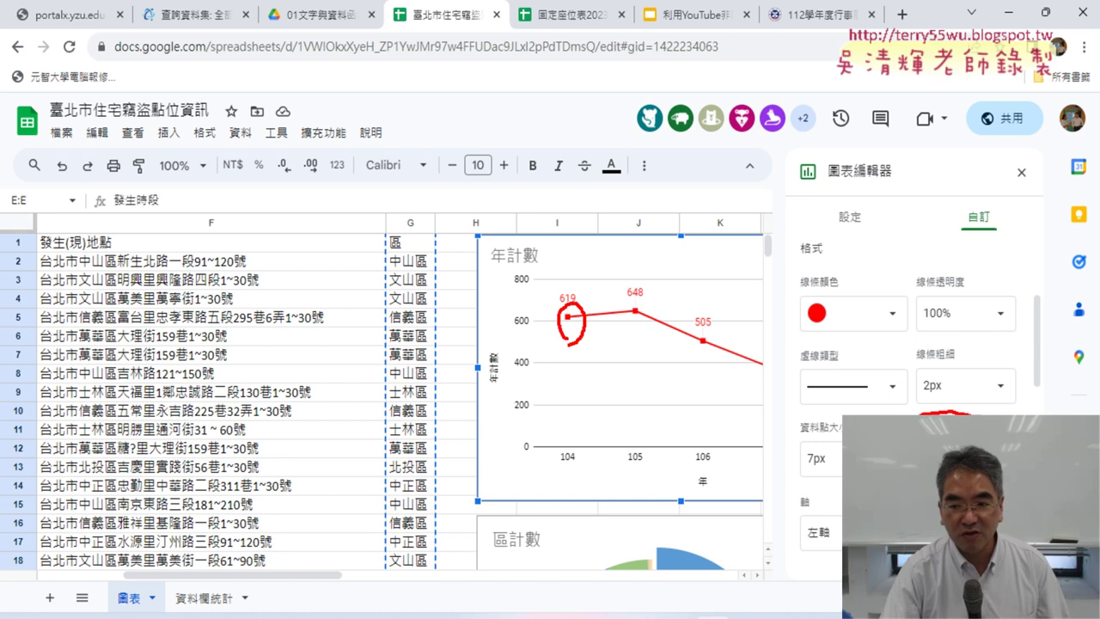
left_click_drag(825, 496, 829, 414)
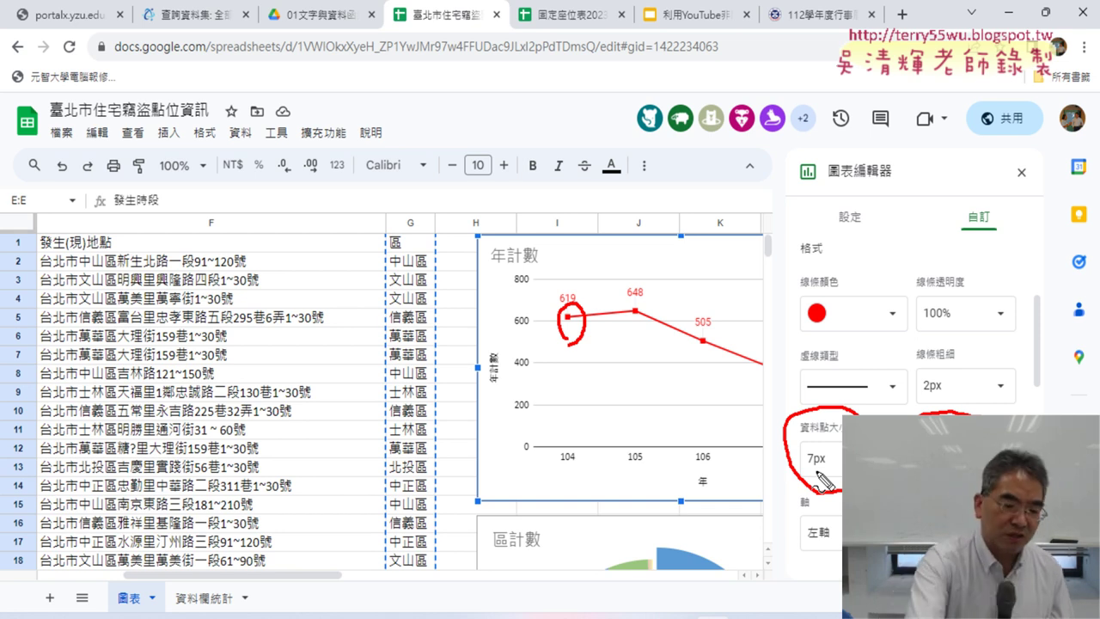
key("Escape")
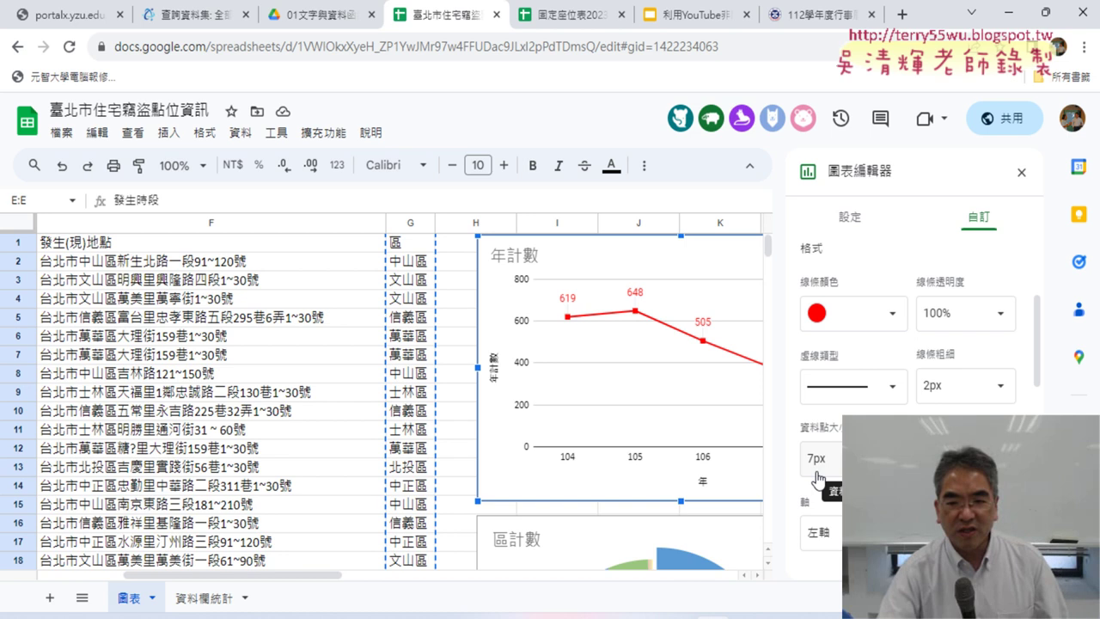
left_click(962, 458)
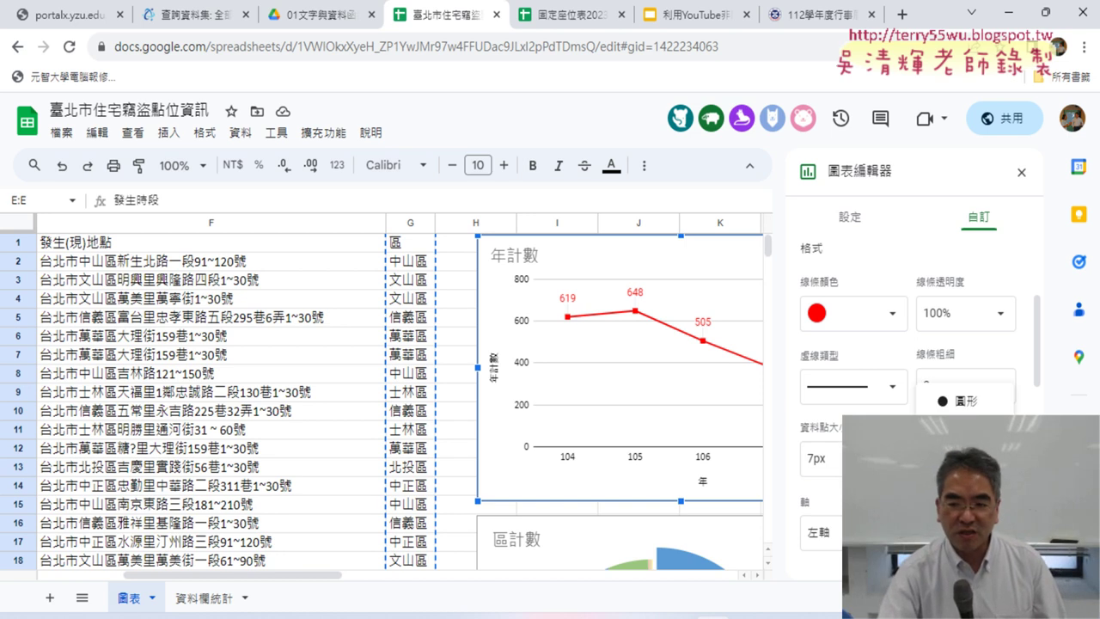
key("Escape")
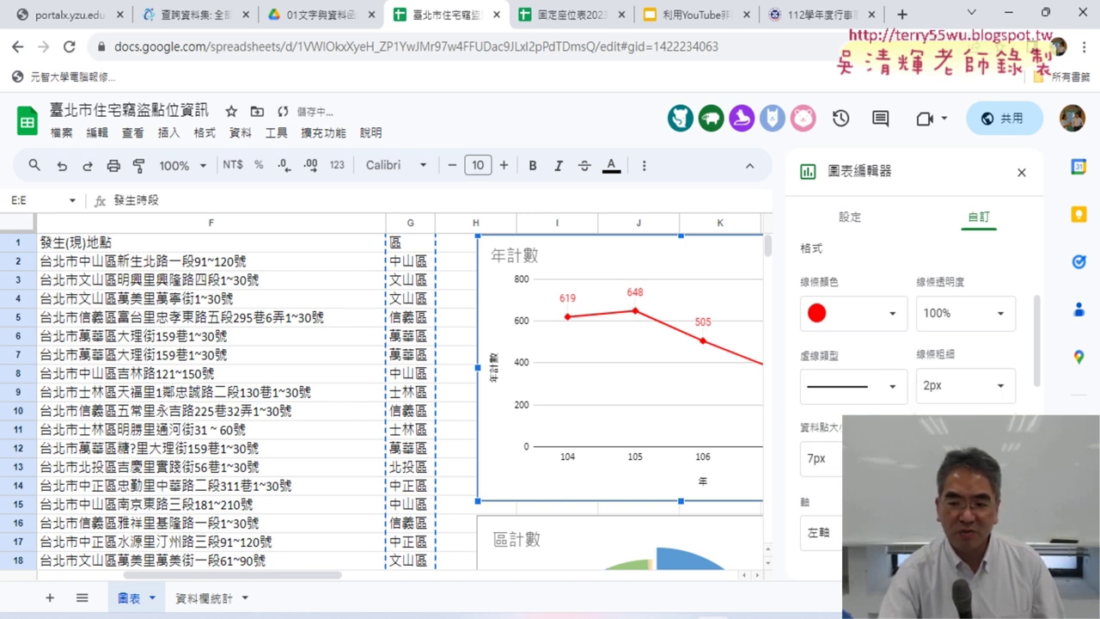
left_click(820, 460)
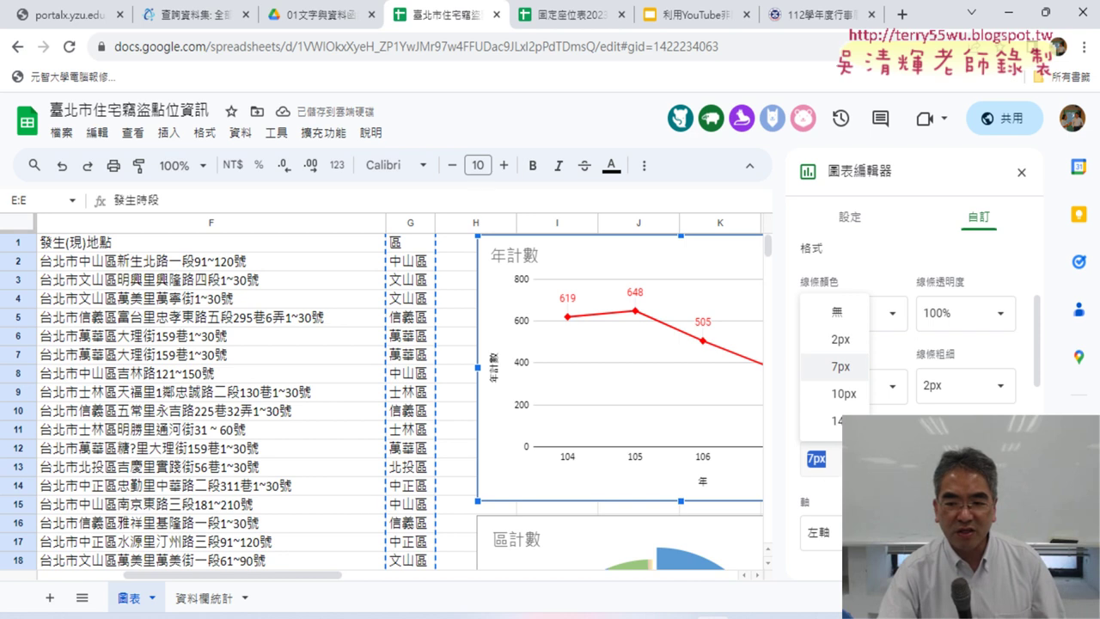
left_click(841, 394)
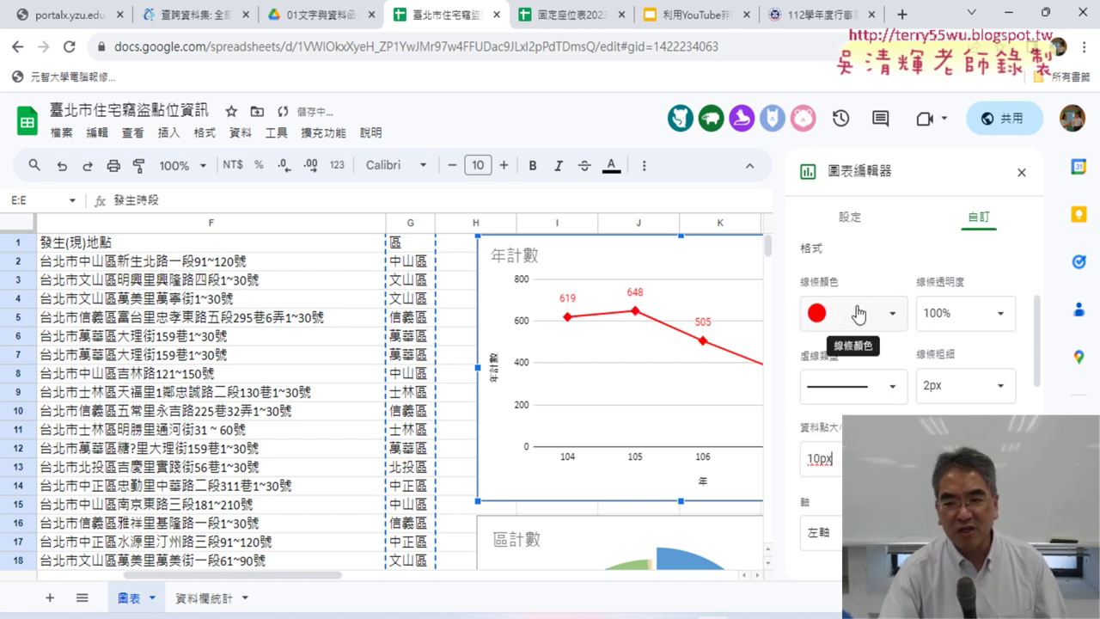
left_click(859, 316)
Change the 年計數 line colour to orange and review its data-label options.
left_click(853, 398)
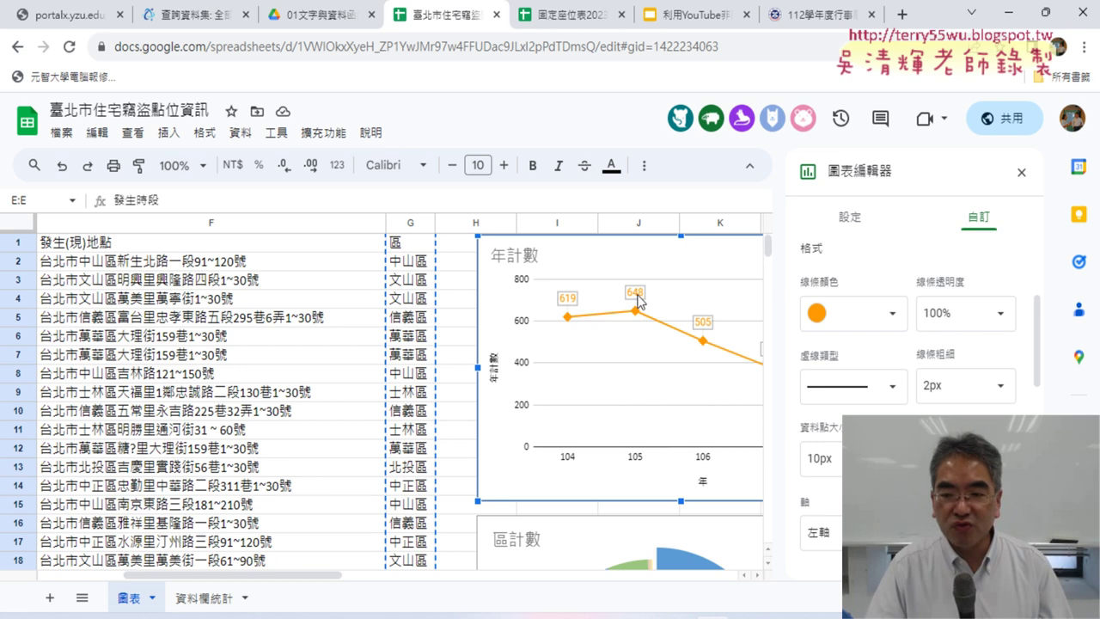
scroll(946, 407, "down", 2)
scroll(943, 406, "down", 2)
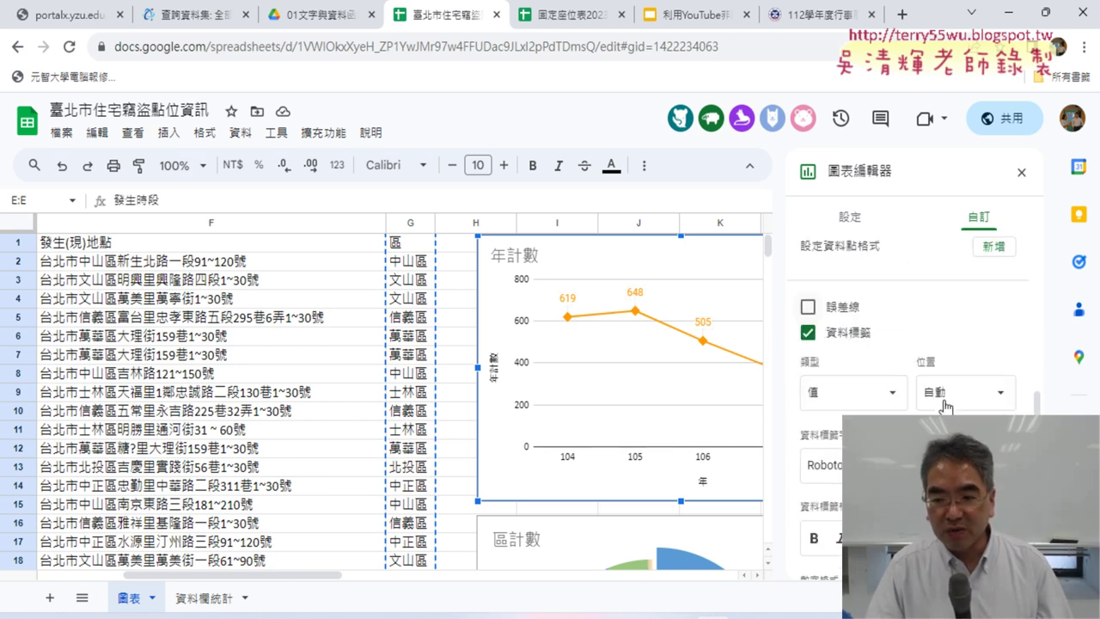
scroll(944, 405, "down", 1)
scroll(943, 405, "down", 2)
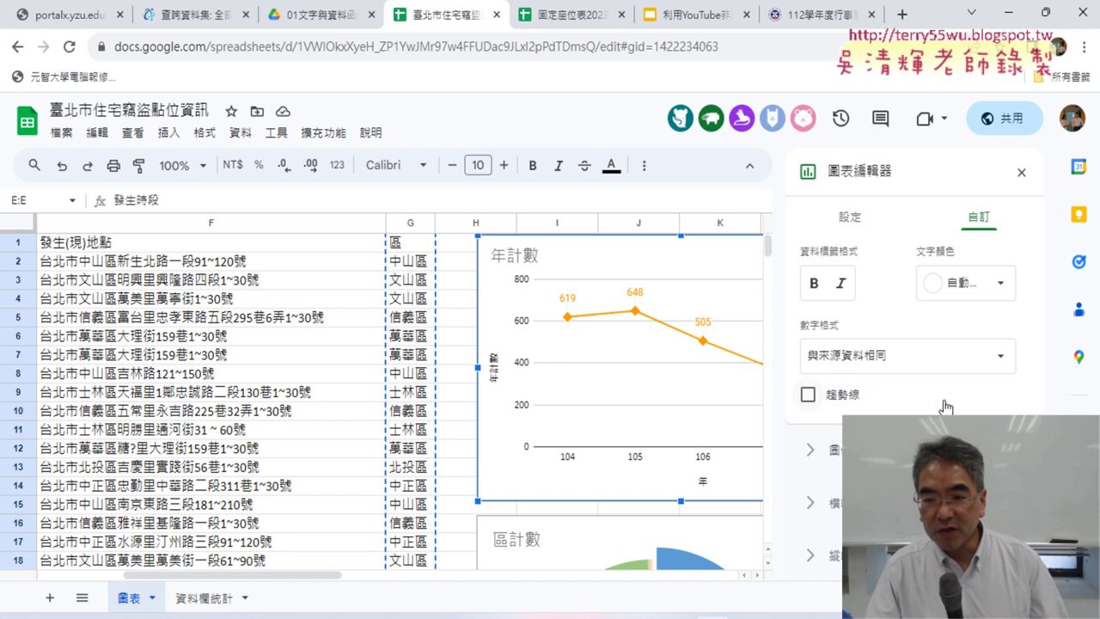
scroll(946, 406, "down", 2)
scroll(946, 406, "up", 2)
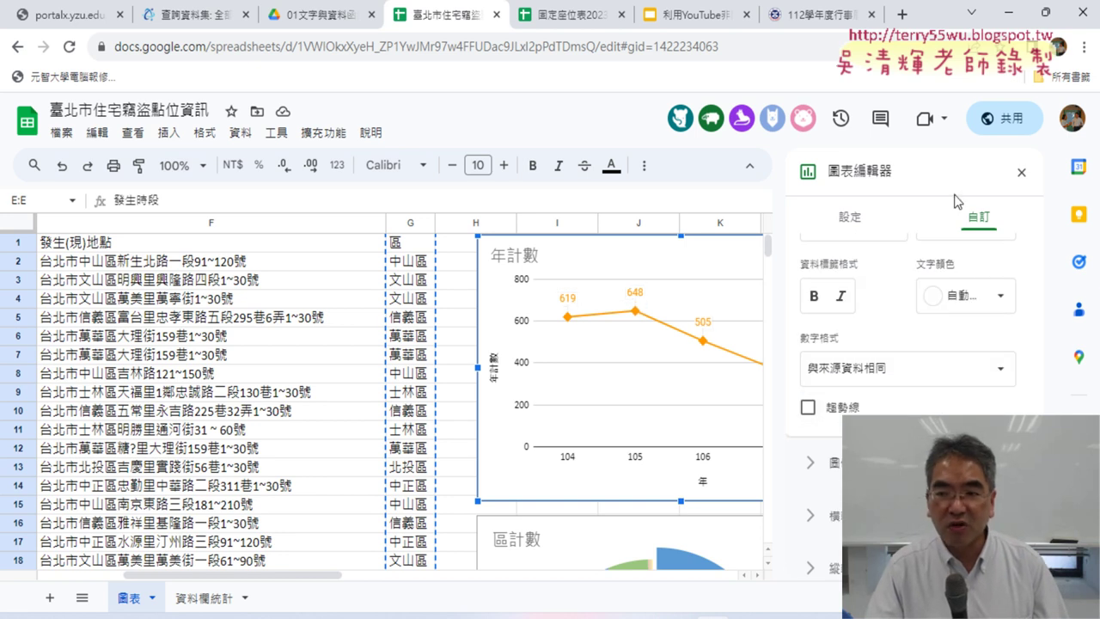
left_click(1020, 172)
scroll(977, 250, "down", 1)
scroll(976, 324, "down", 4)
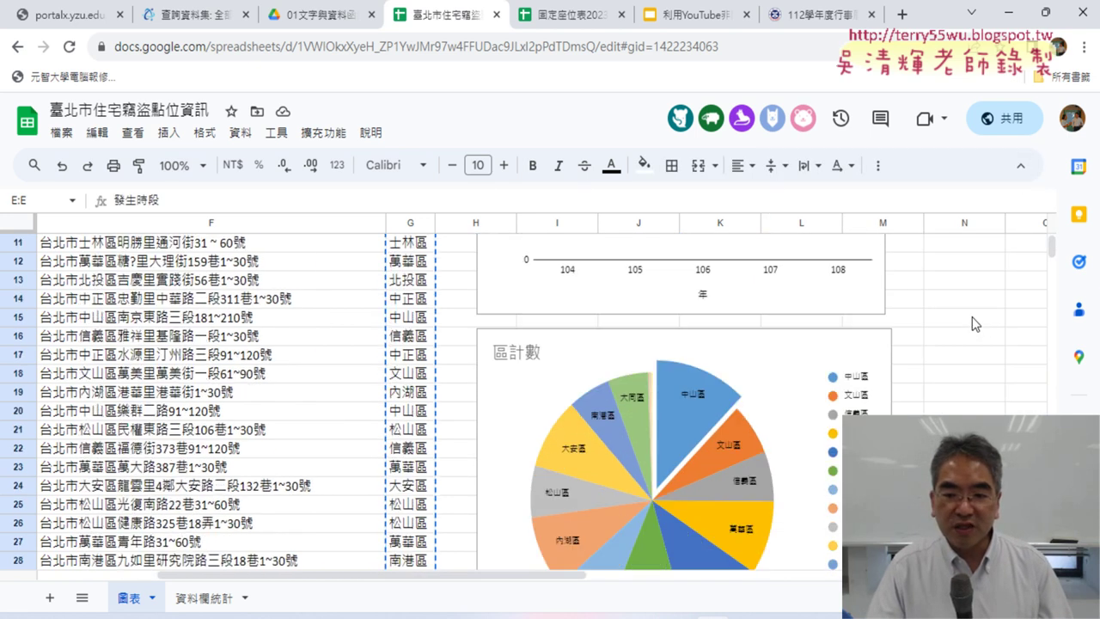
scroll(975, 324, "down", 3)
left_click(772, 246)
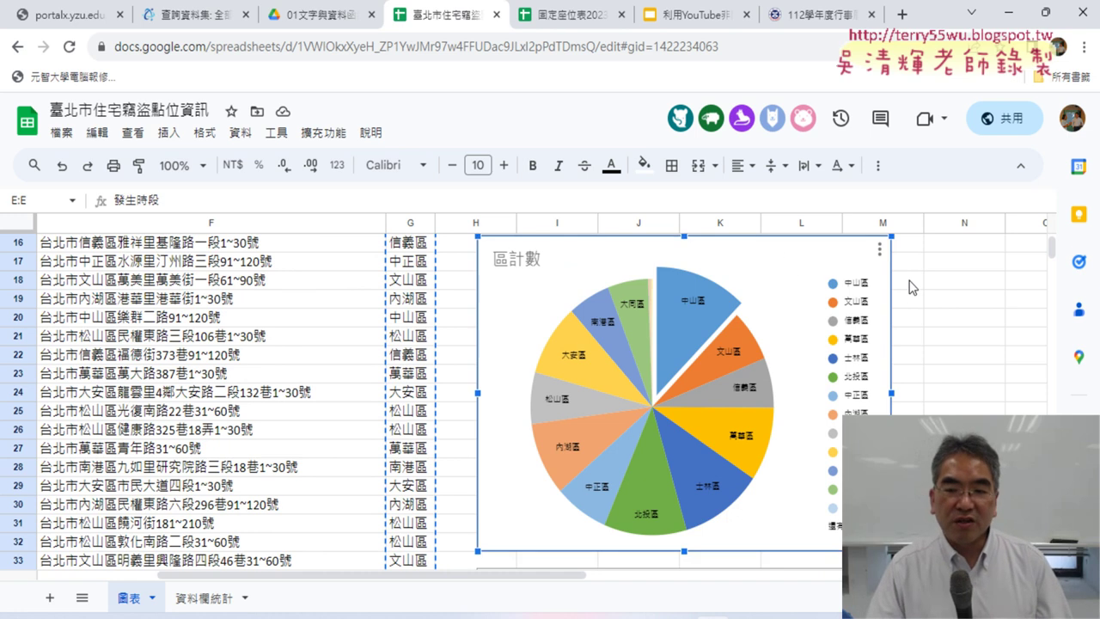
mouse_move(727, 305)
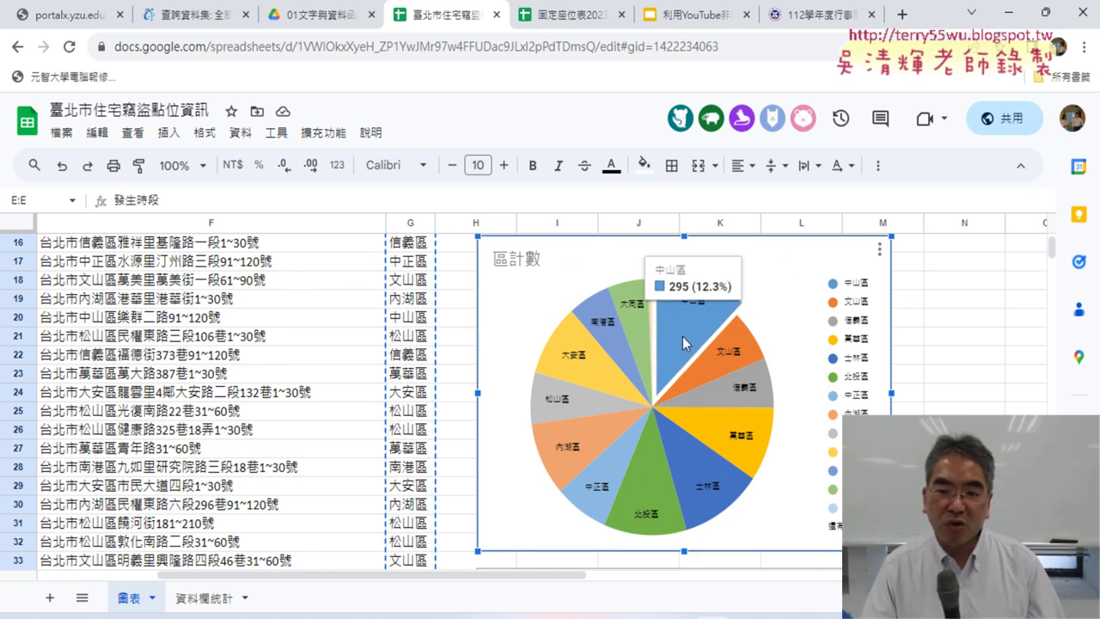
left_click(879, 248)
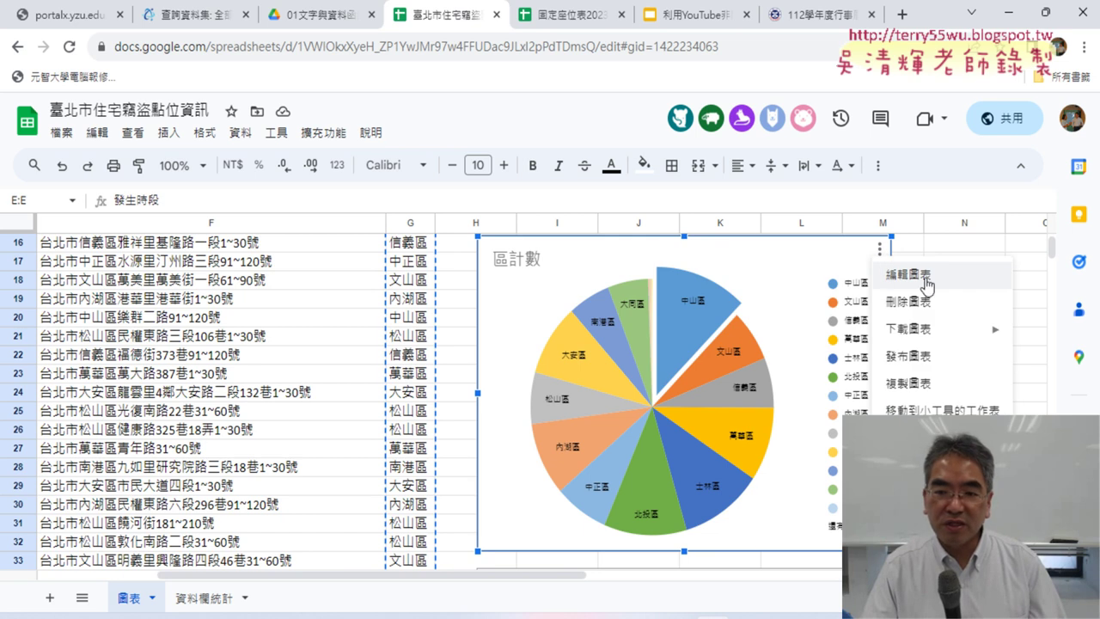
left_click(925, 277)
left_click(981, 220)
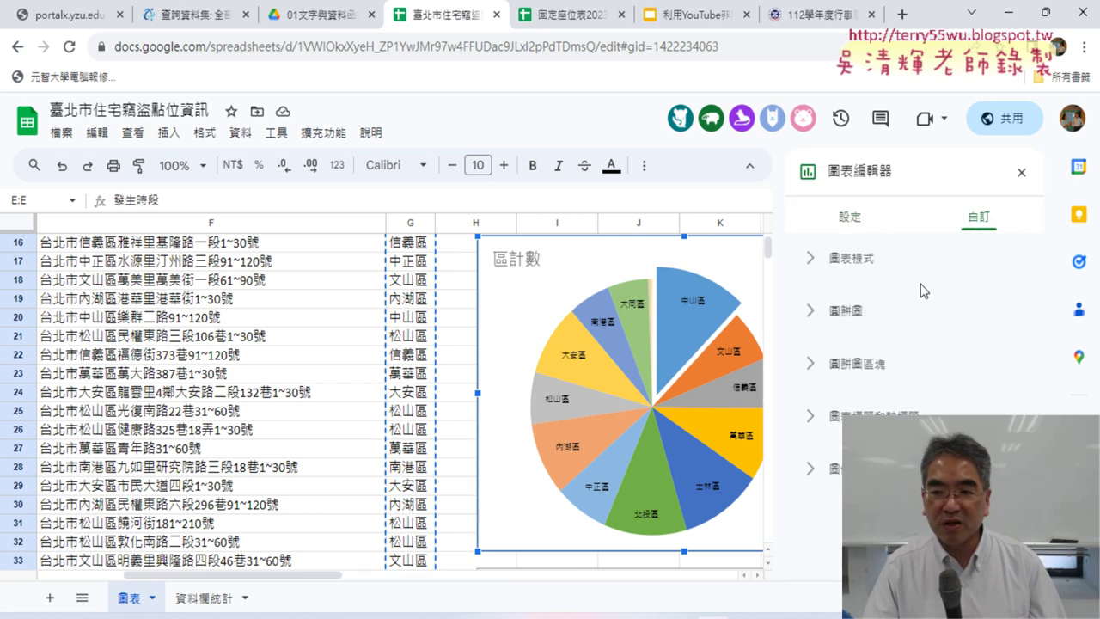
left_click(821, 314)
scroll(910, 331, "down", 2)
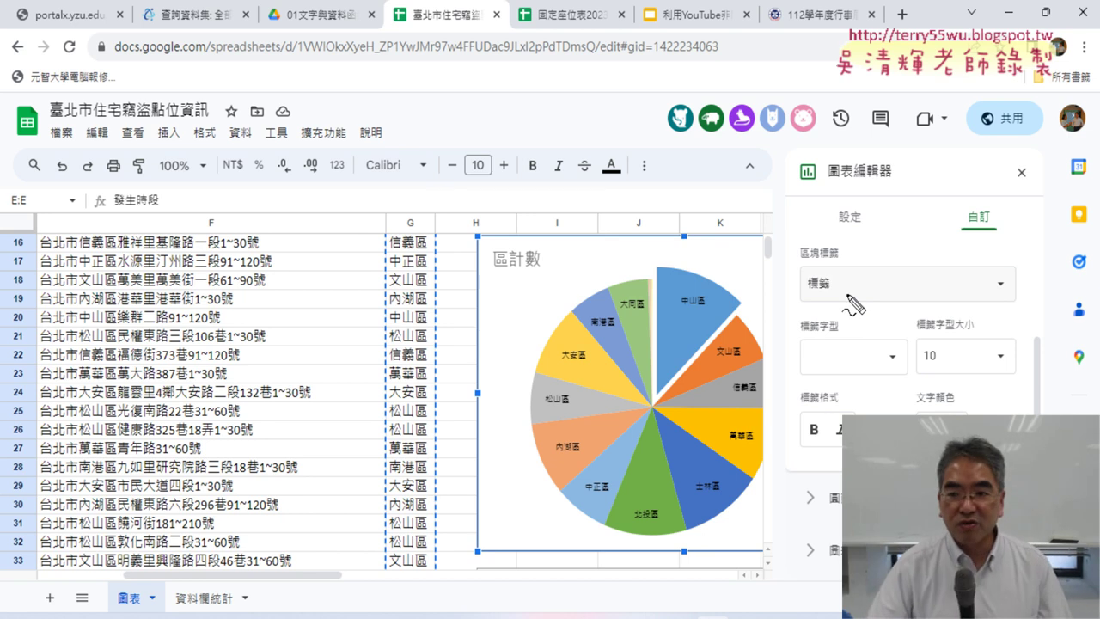
left_click_drag(979, 244, 1002, 225)
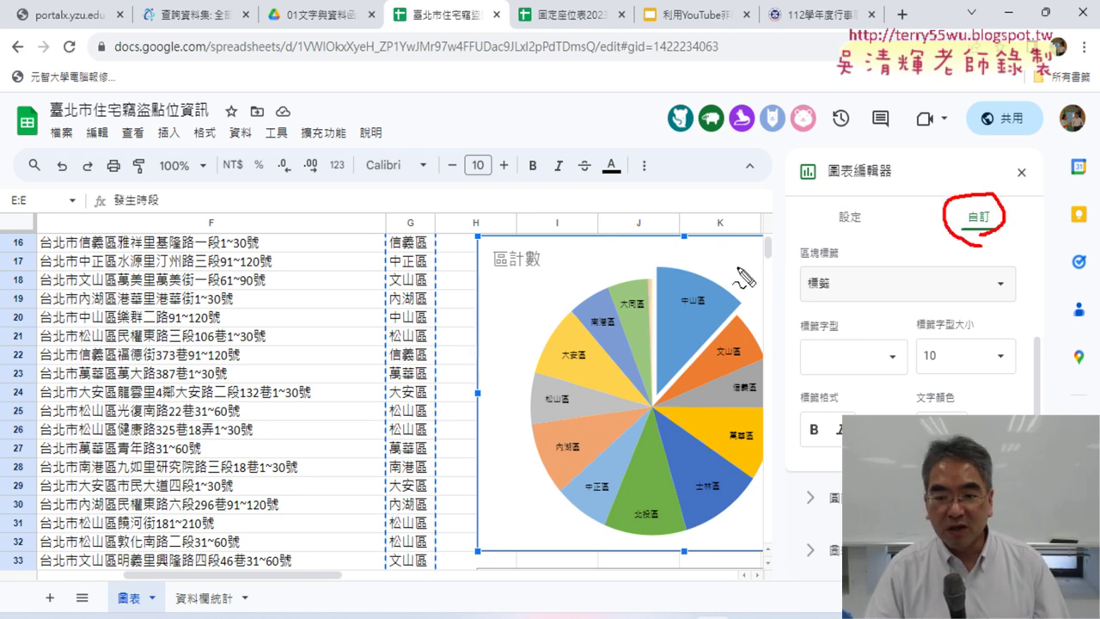
left_click_drag(812, 302, 782, 304)
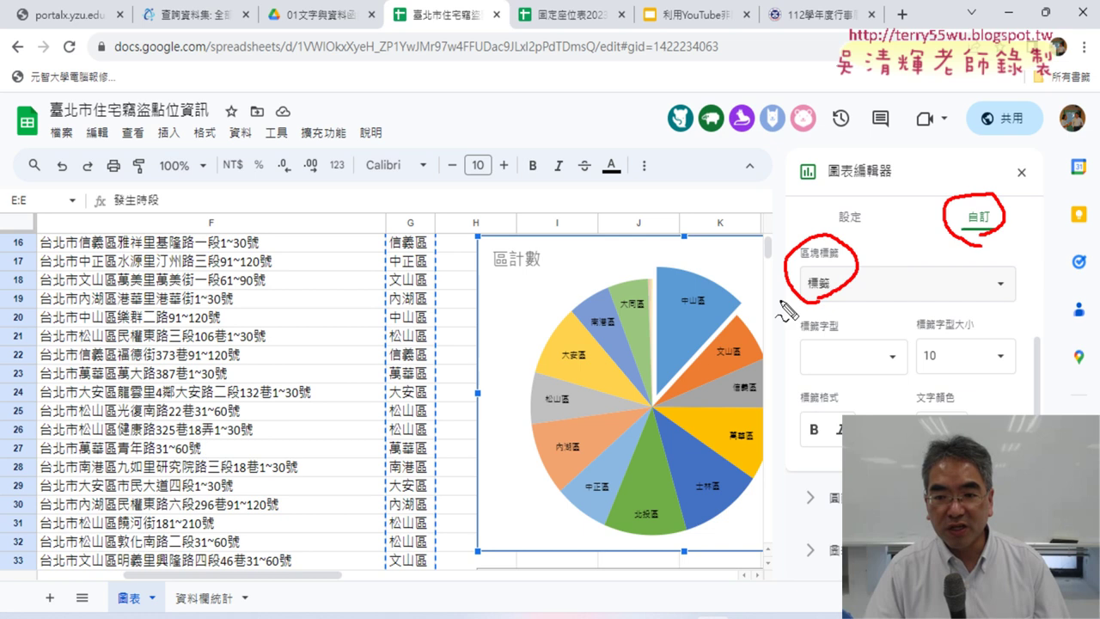
left_click_drag(692, 312, 664, 325)
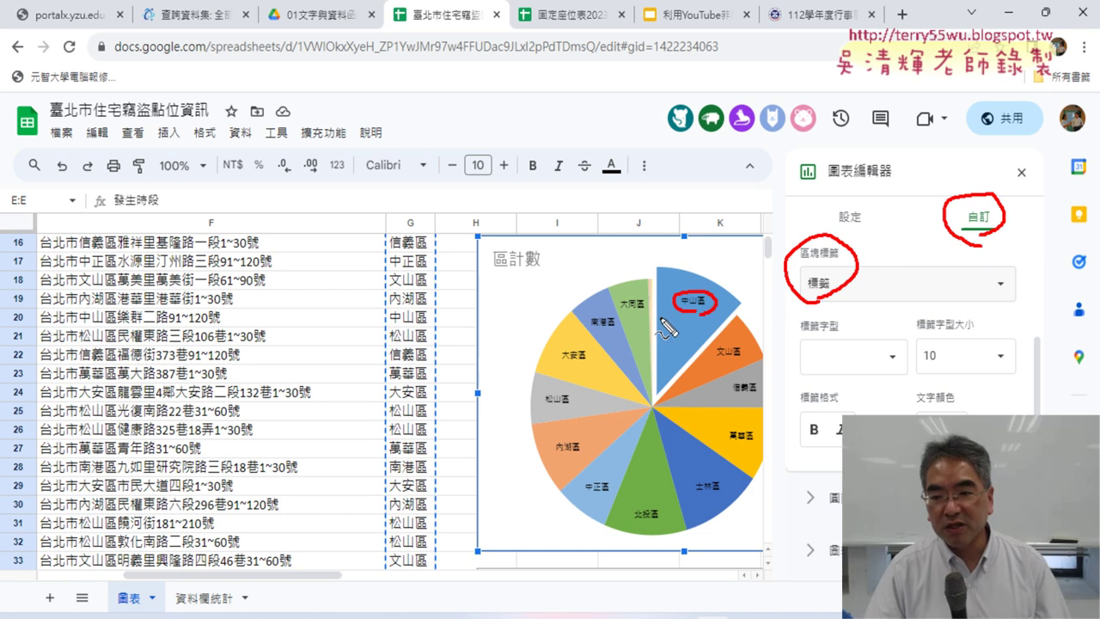
left_click_drag(911, 359, 916, 375)
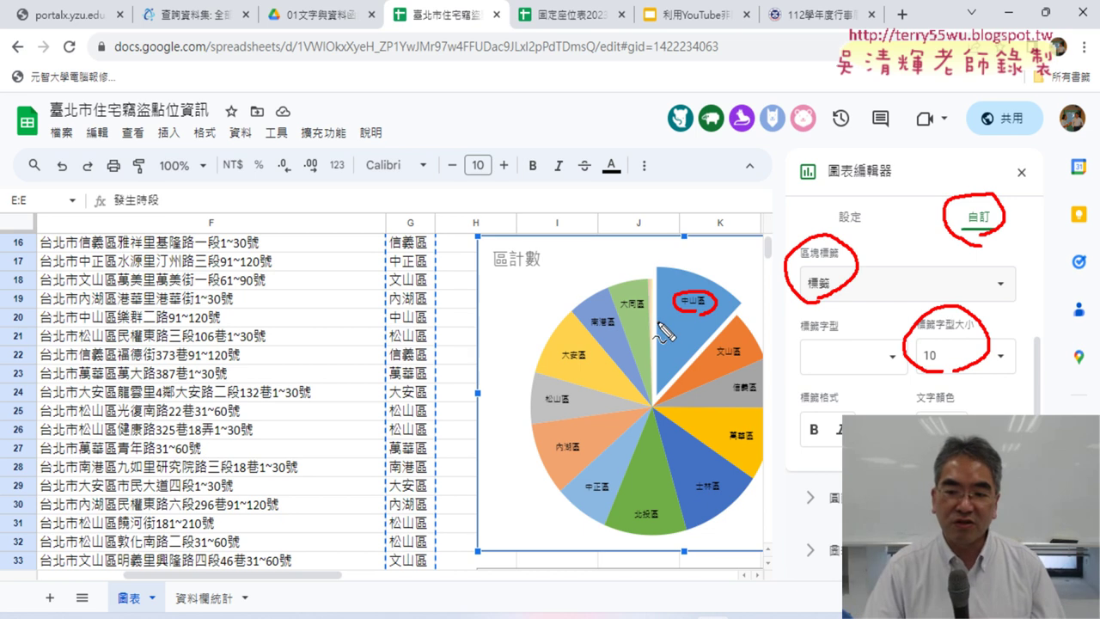
key("Escape")
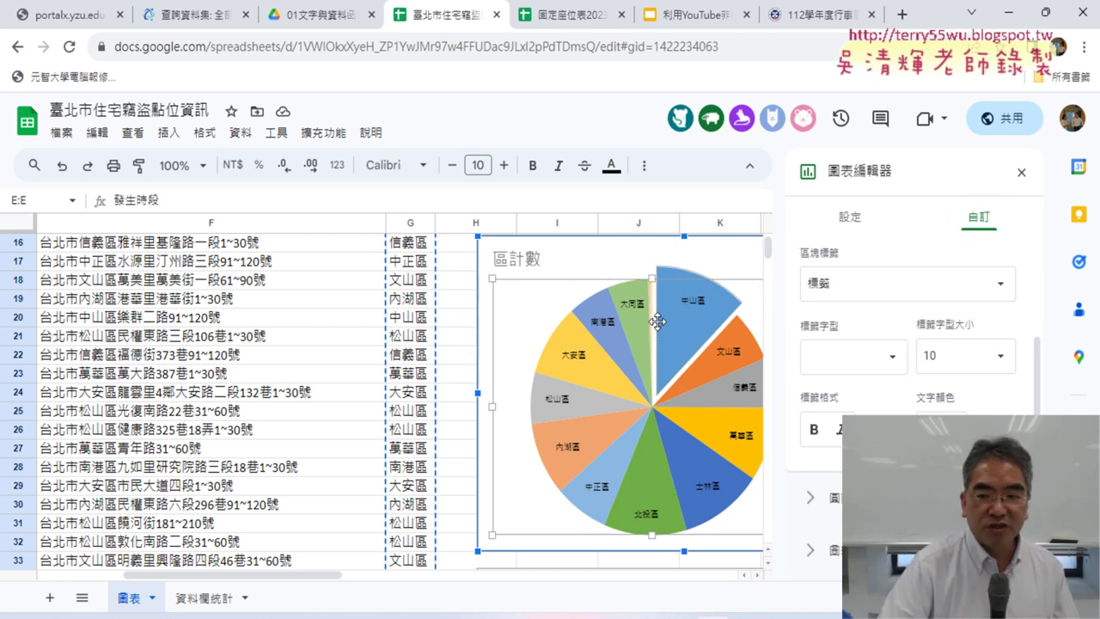
left_click(657, 321)
Review the 中山區 slice's 10% distance-from-centre setting, annotating the pulled-out slice.
left_click(718, 323)
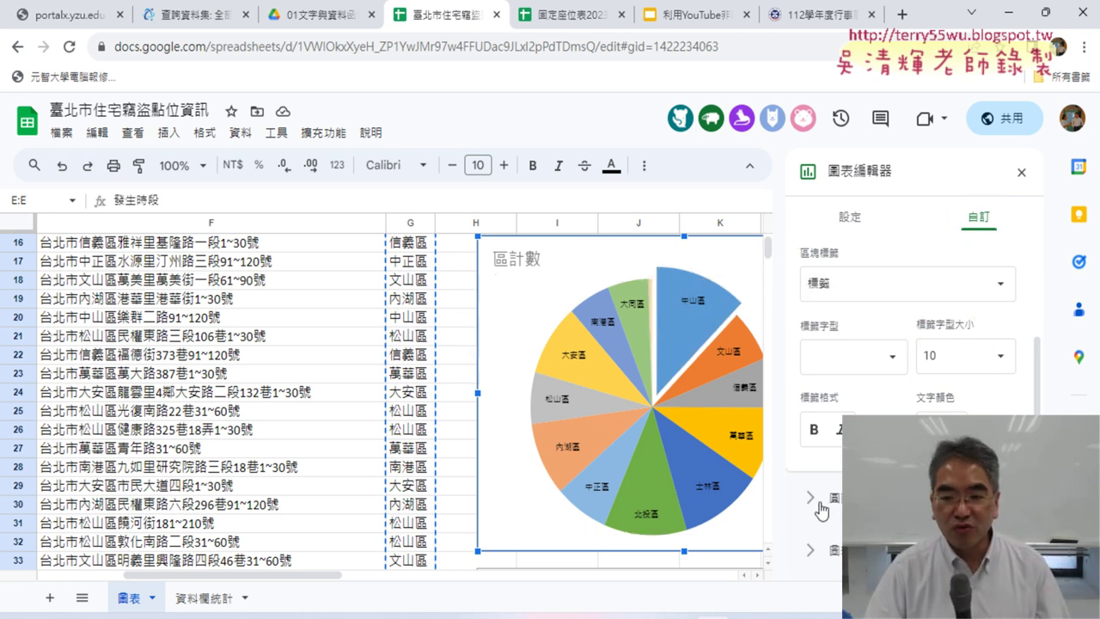
scroll(965, 370, "up", 1)
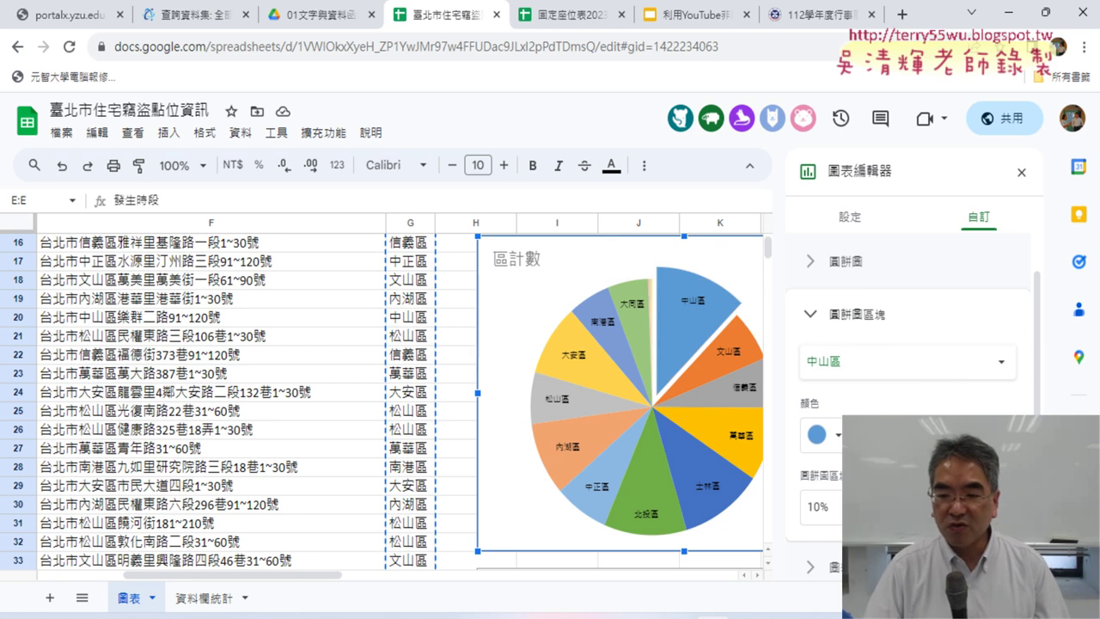
scroll(821, 511, "down", 1)
scroll(820, 430, "up", 1)
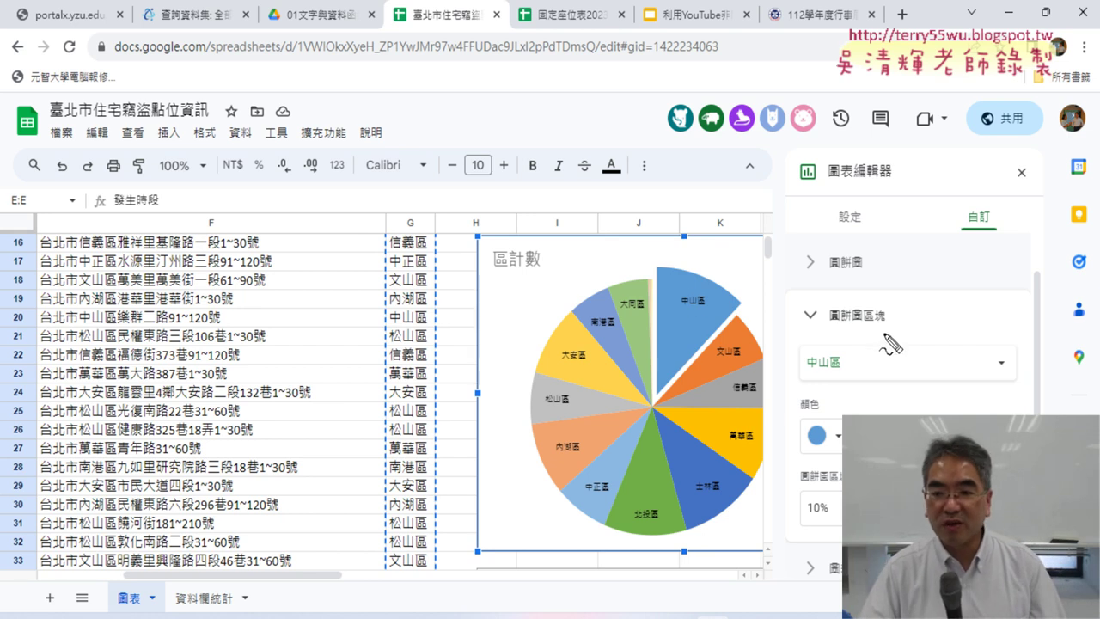
mouse_move(885, 331)
left_mouse_down()
mouse_move(829, 348)
mouse_move(841, 311)
mouse_move(893, 331)
mouse_move(846, 333)
left_mouse_up()
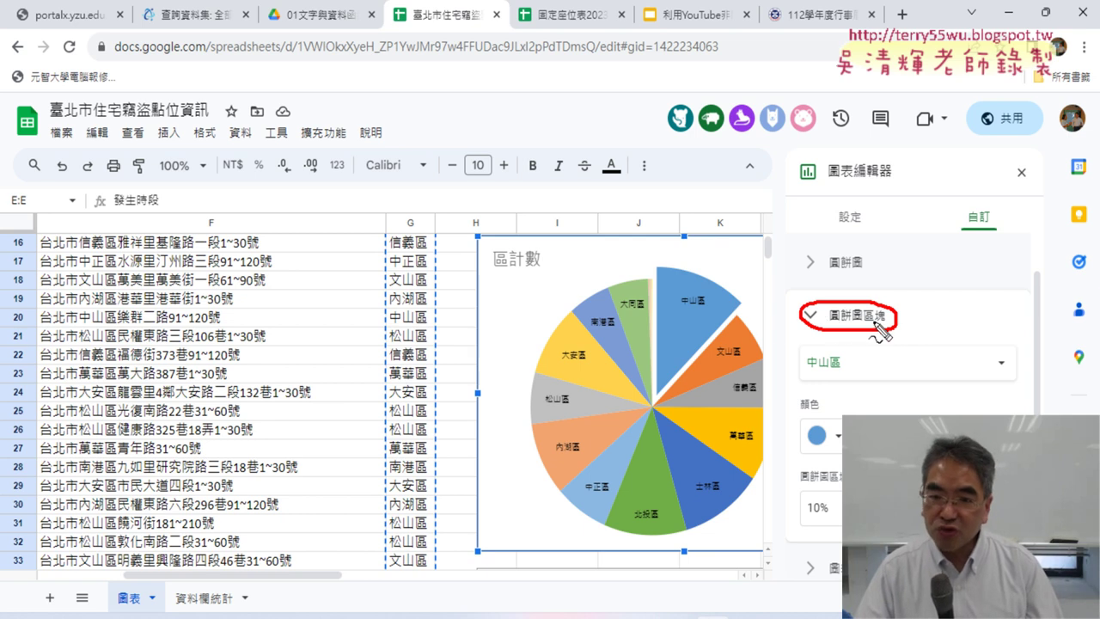
left_click_drag(835, 378, 839, 383)
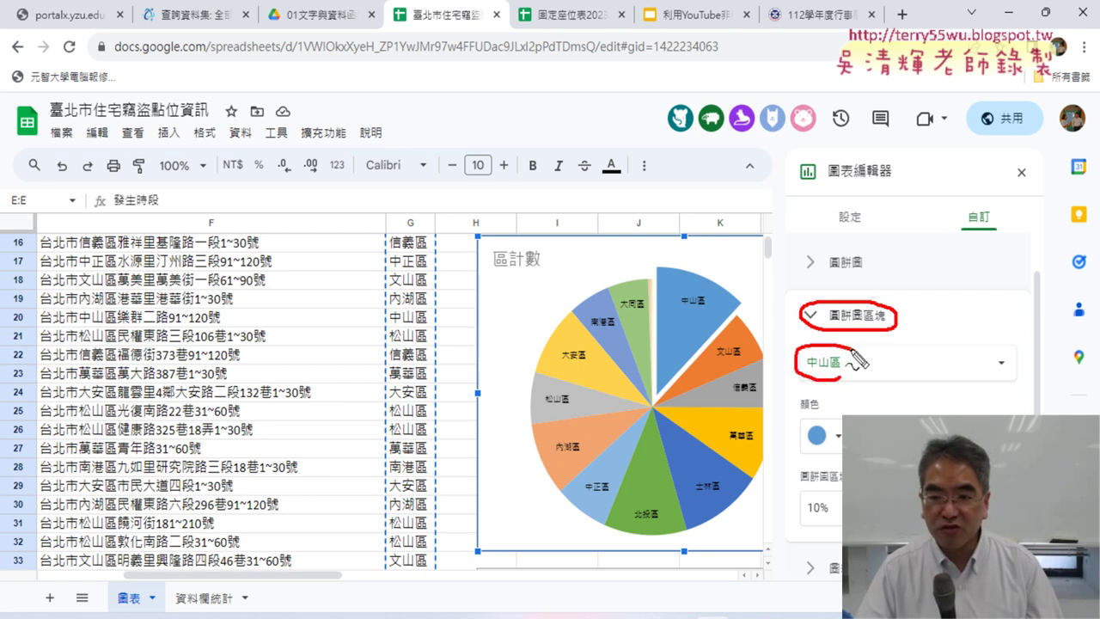
left_click_drag(841, 529, 840, 461)
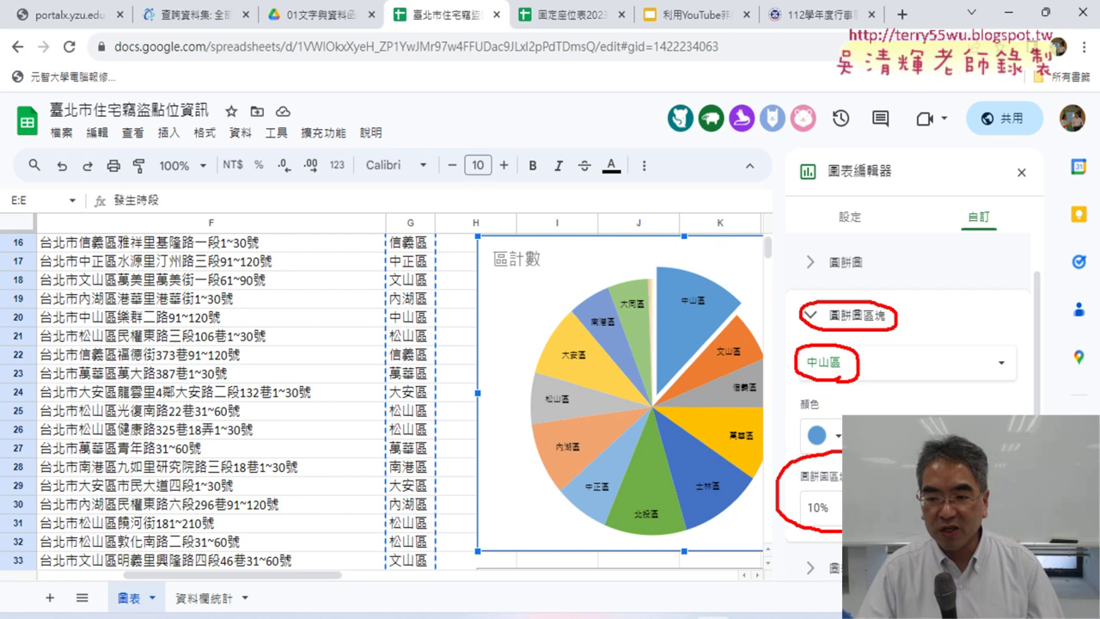
mouse_move(668, 376)
left_mouse_down()
mouse_move(680, 333)
mouse_move(693, 352)
left_mouse_up()
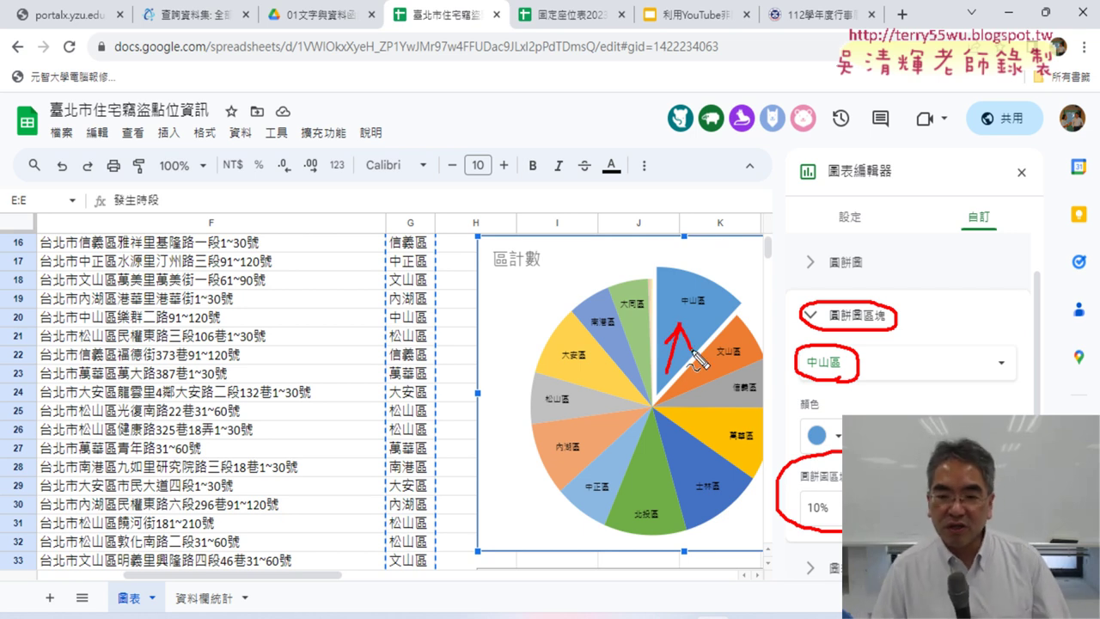
key("Escape")
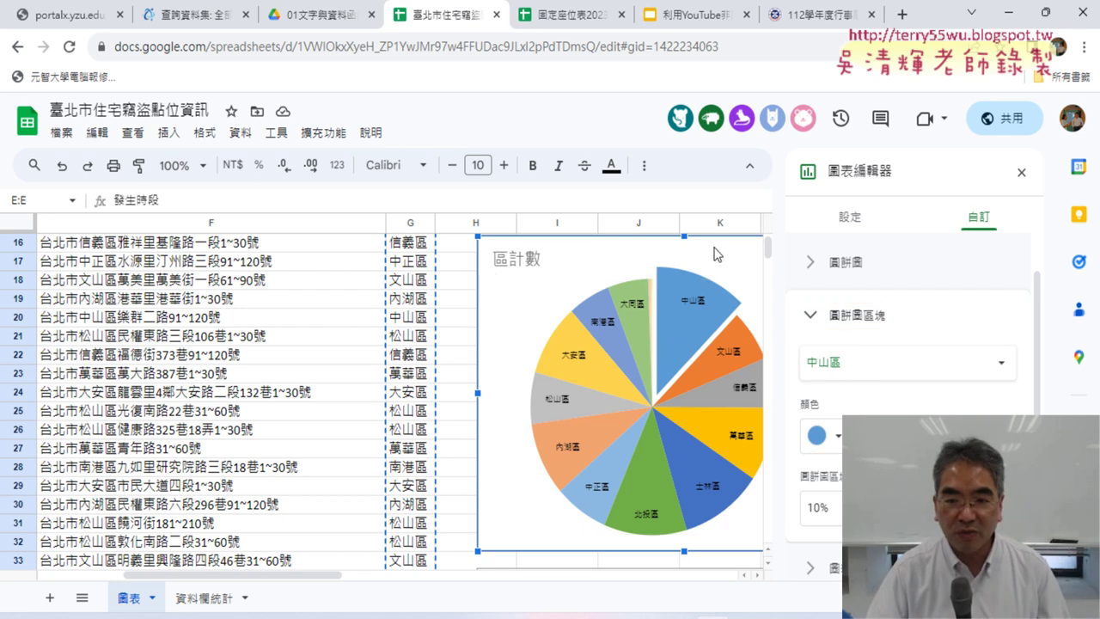
left_click(1021, 172)
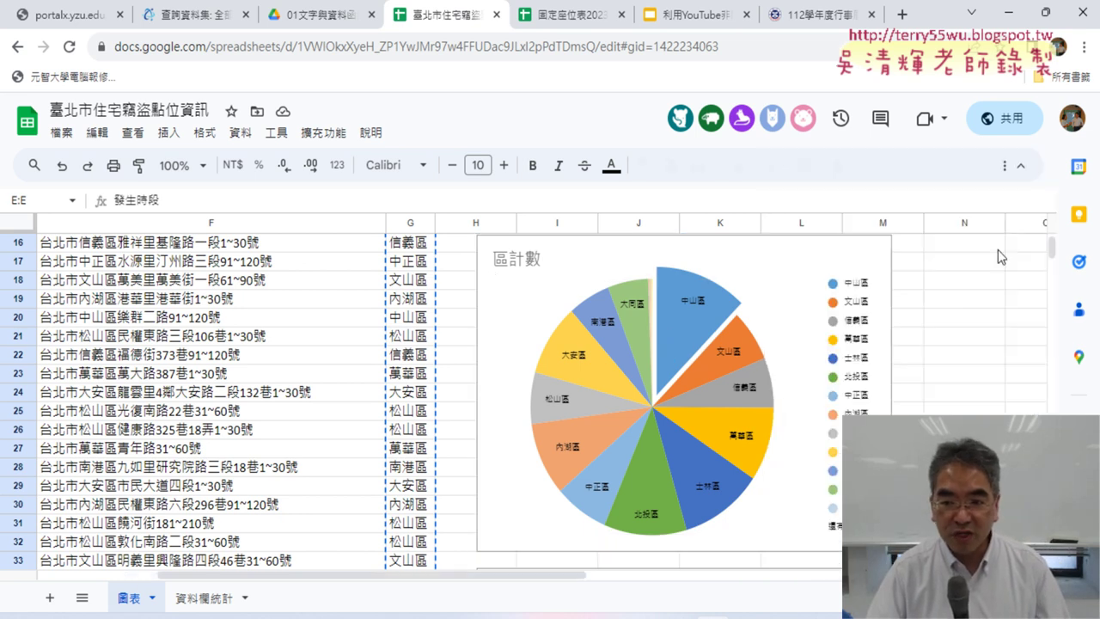
left_click(851, 256)
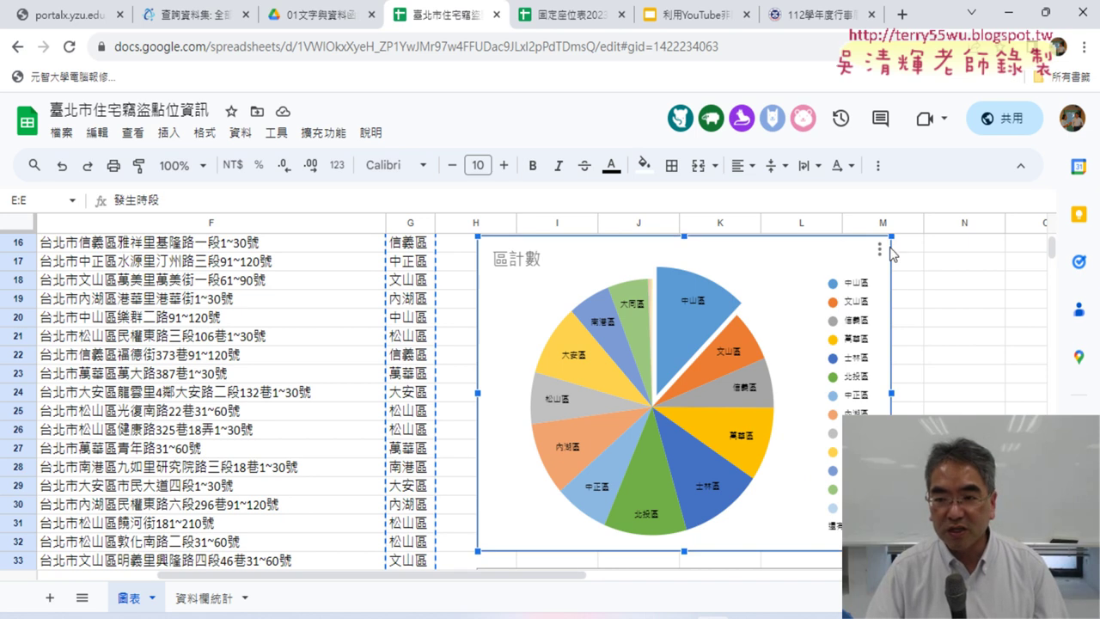
left_click(879, 249)
left_click(918, 276)
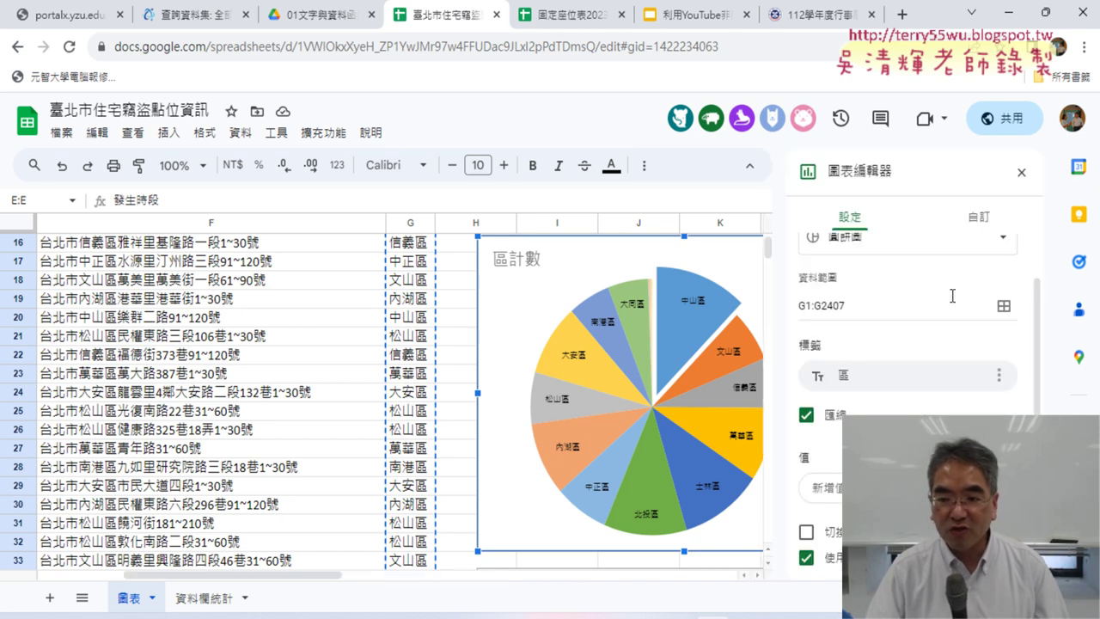
left_click(979, 217)
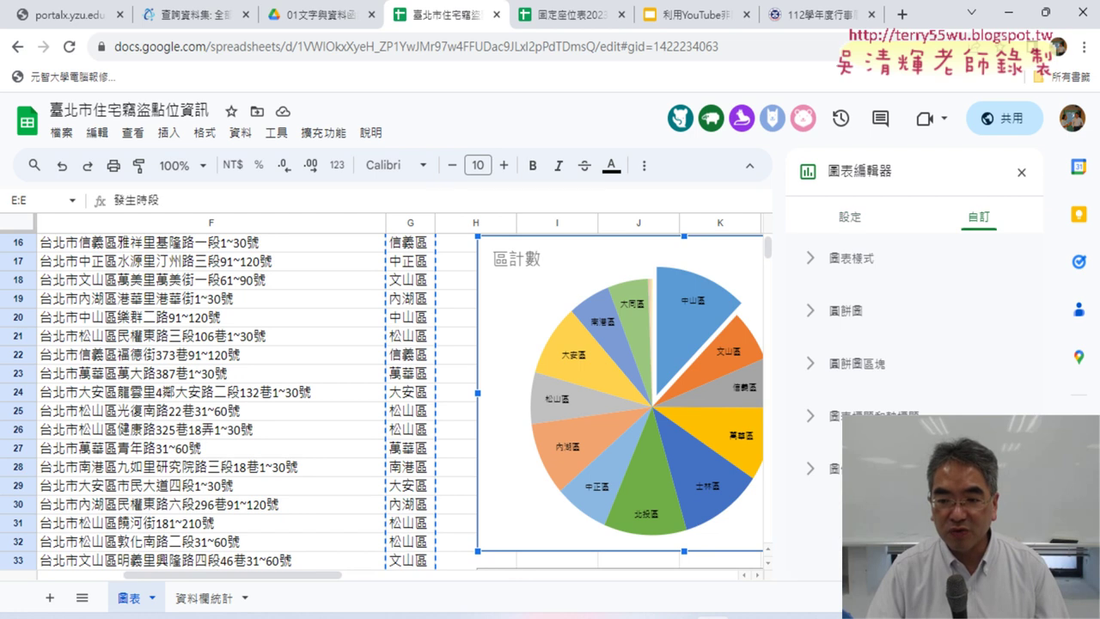
left_click(810, 468)
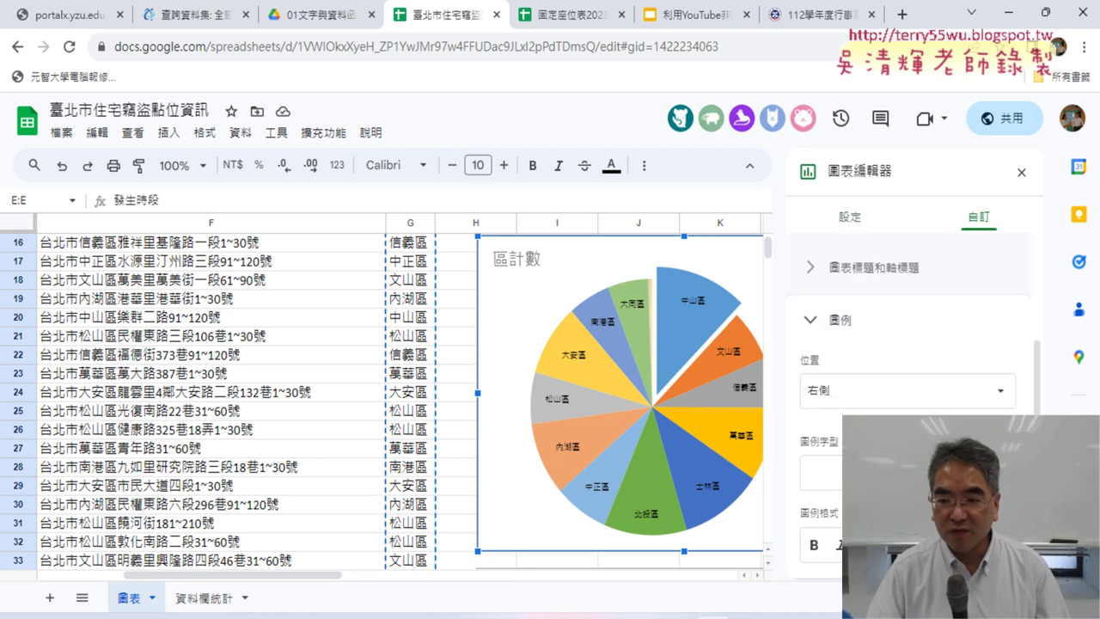
left_click(947, 400)
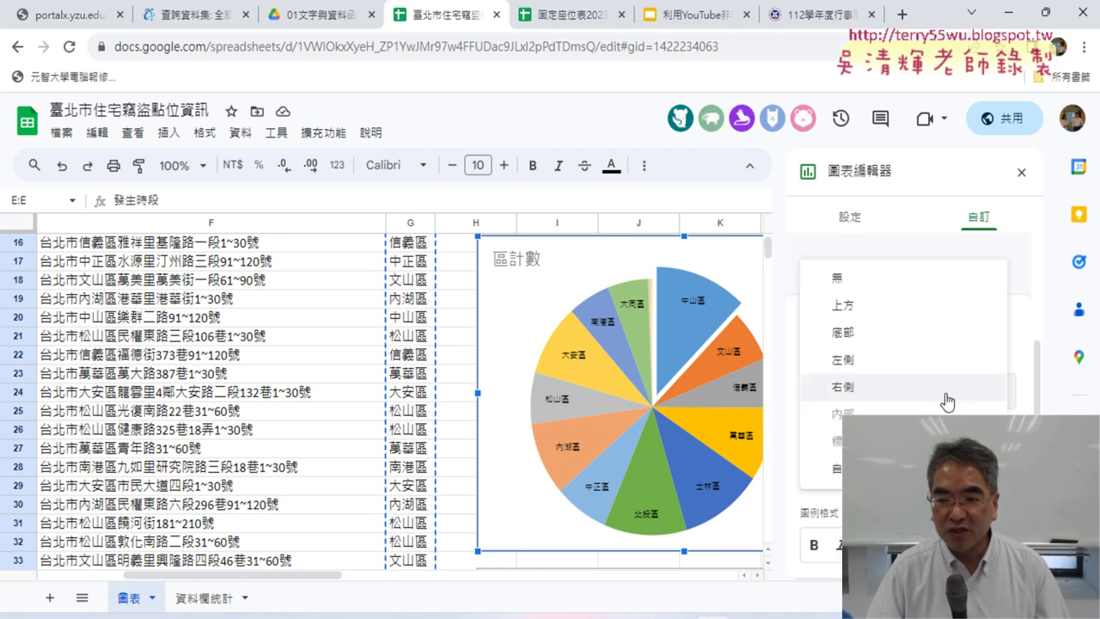
left_click(843, 332)
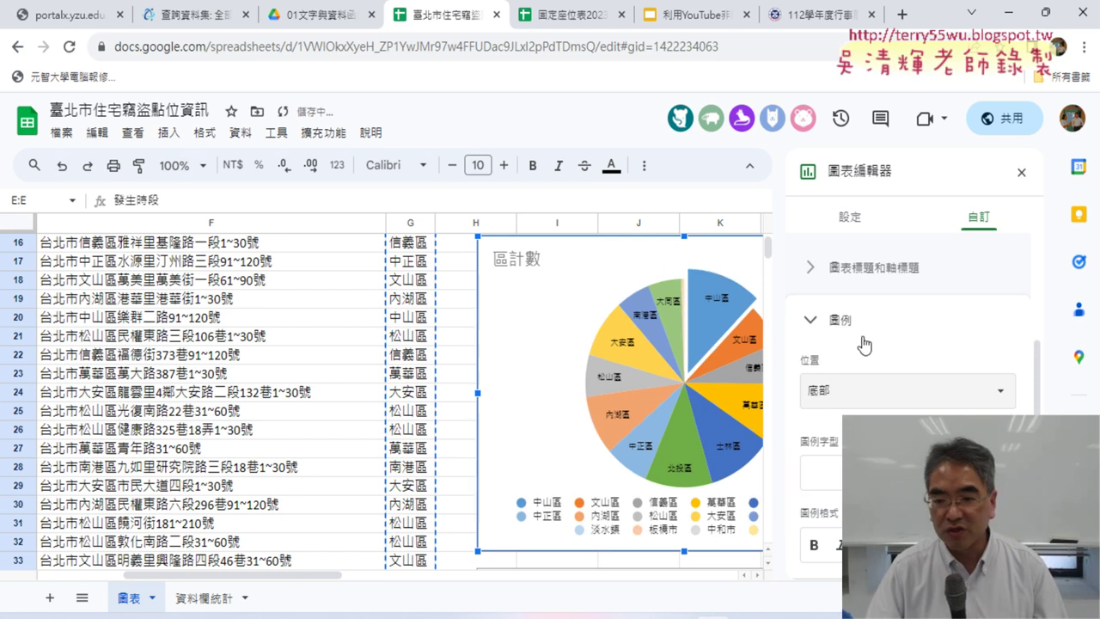
left_click(883, 397)
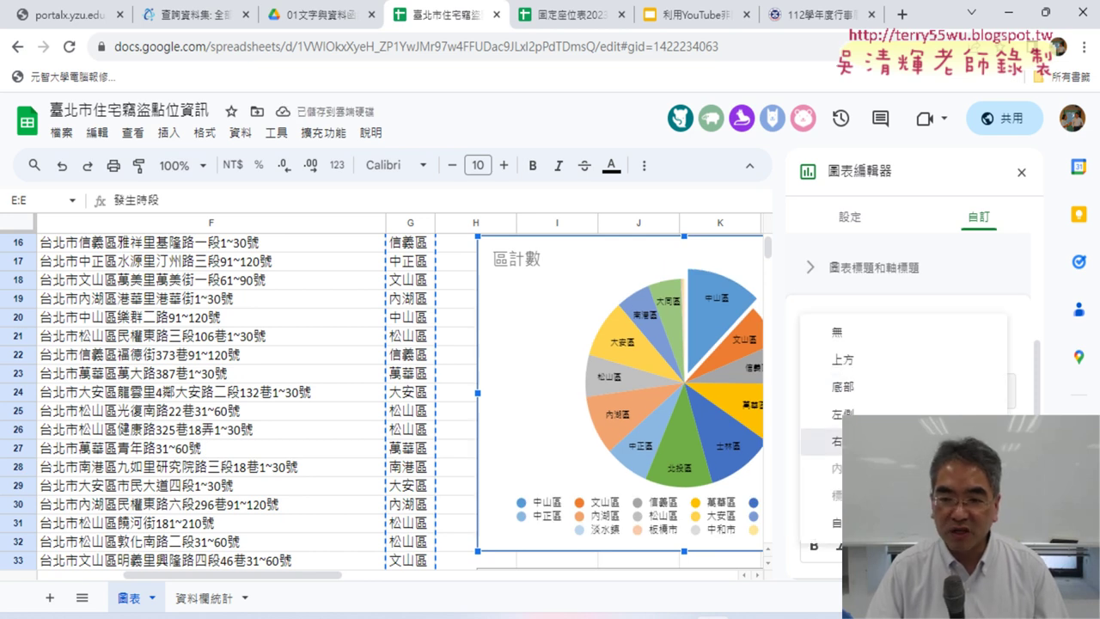
left_click(838, 441)
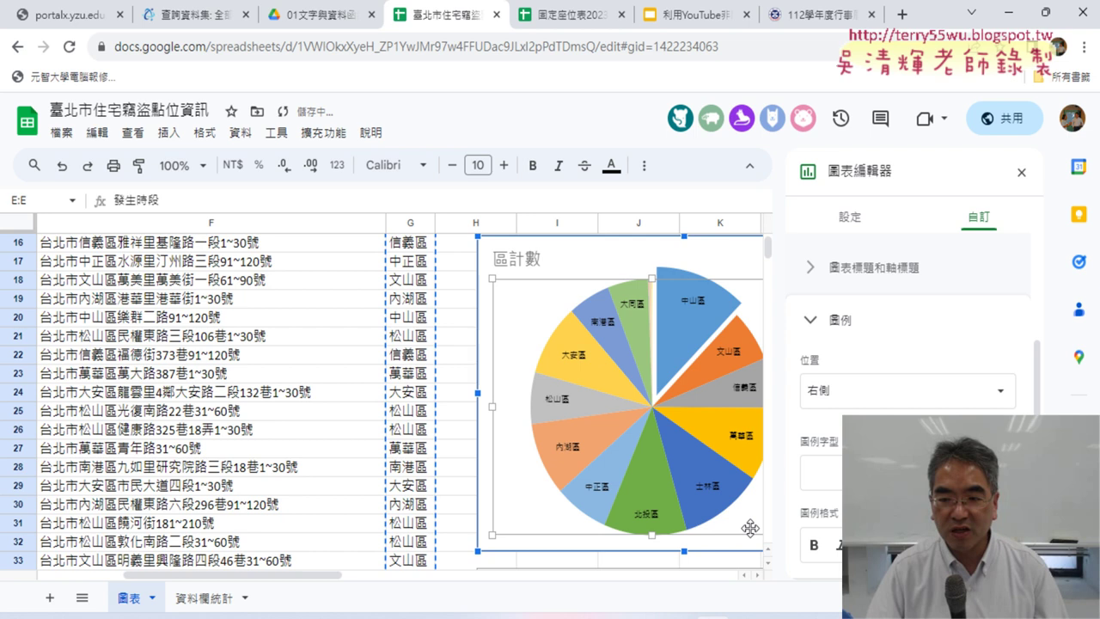
left_click(1021, 172)
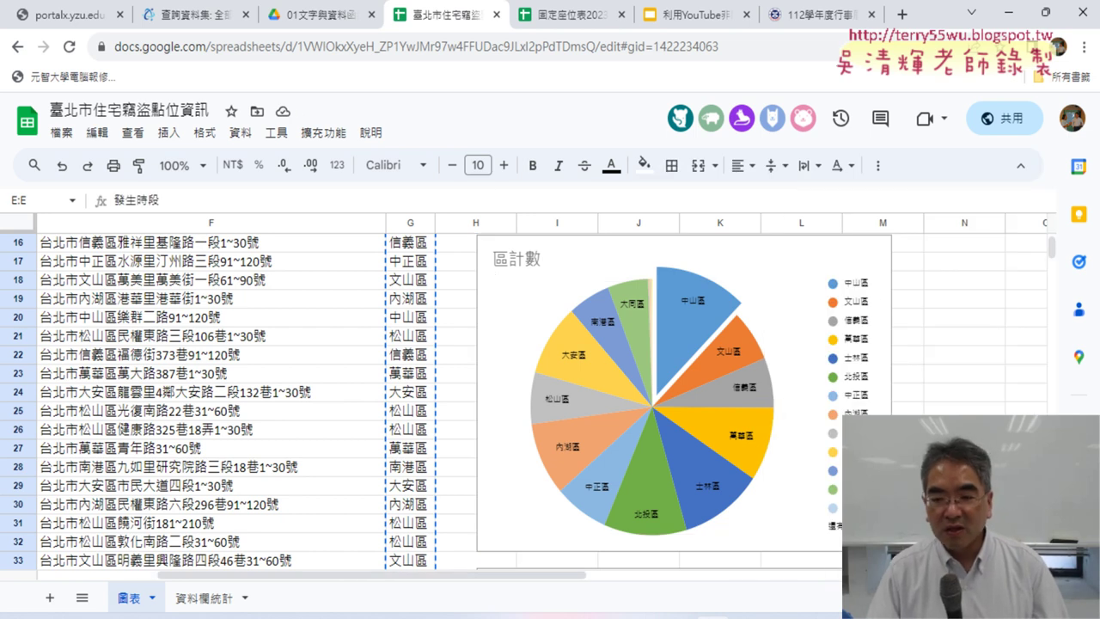
Scroll to the 發生時段計數 pie chart and read the 10~12 slice tooltip: 376, 15.6%.
scroll(532, 404, "down", 2)
scroll(533, 403, "down", 1)
scroll(532, 404, "down", 2)
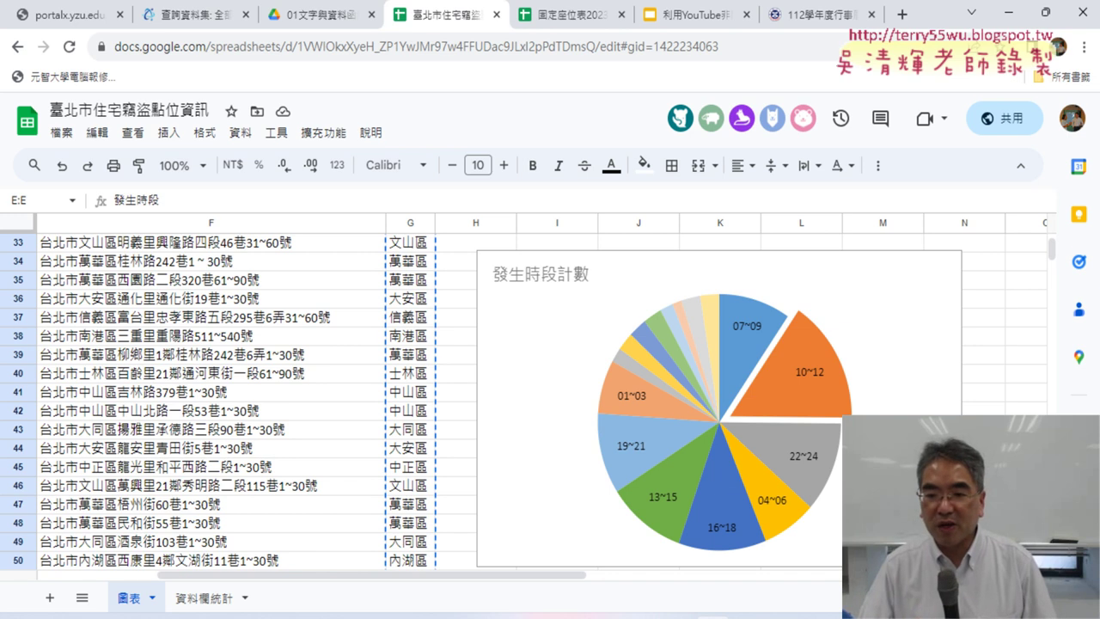
left_click(805, 409)
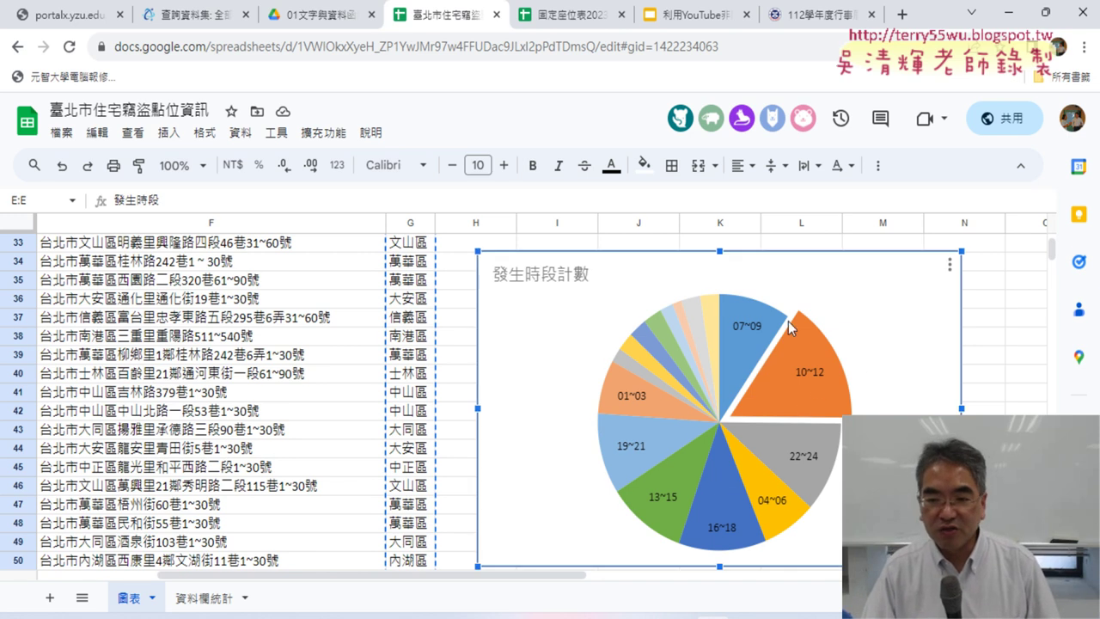
mouse_move(813, 388)
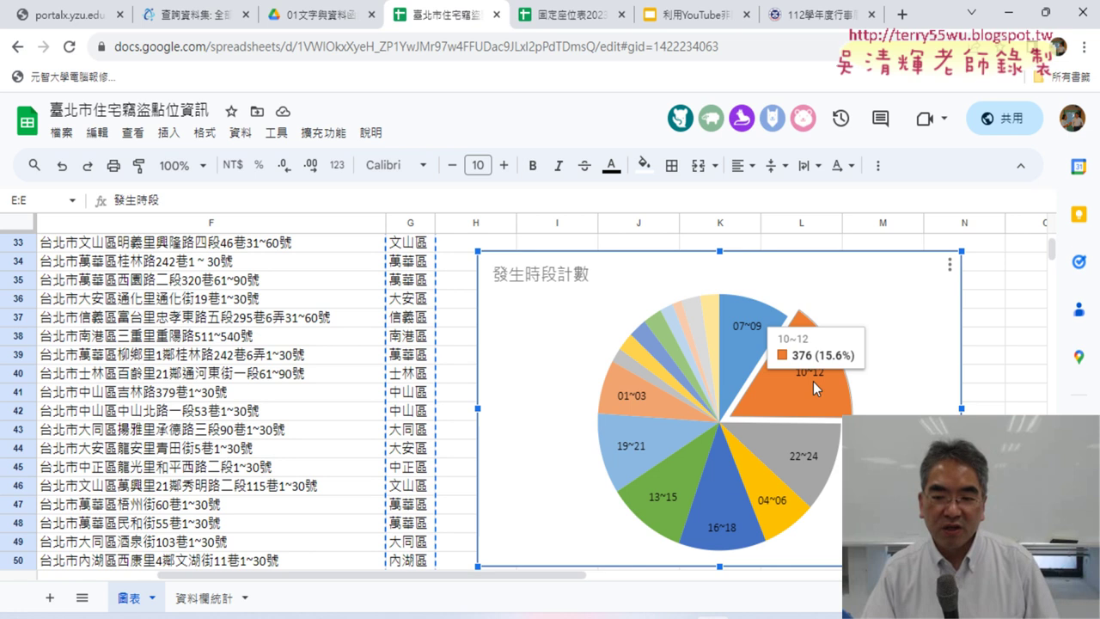
mouse_move(743, 328)
mouse_move(776, 370)
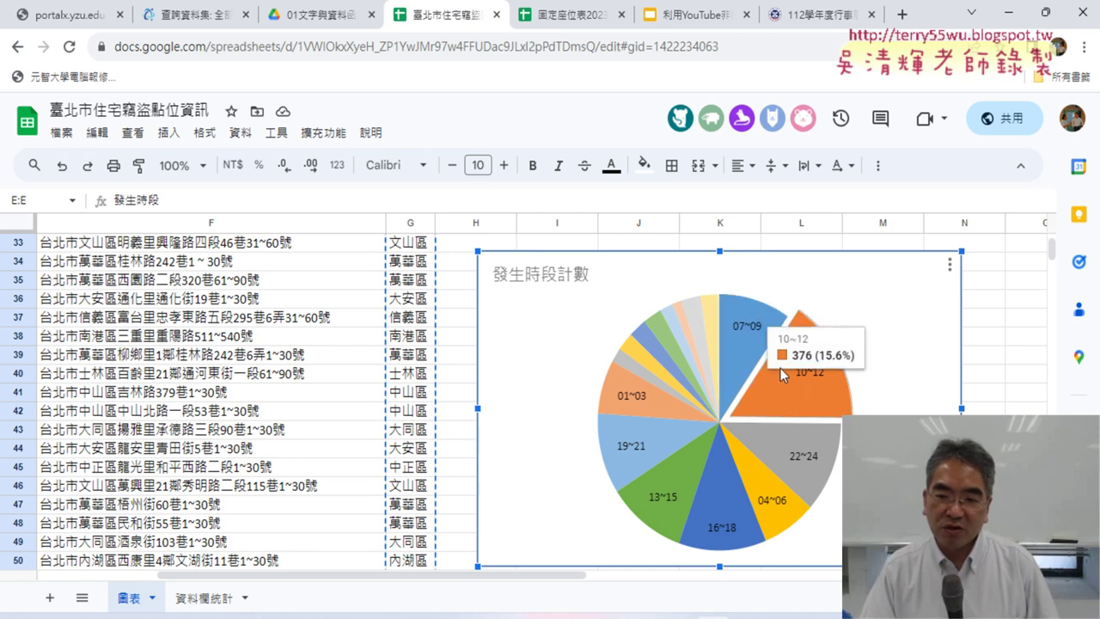
mouse_move(682, 505)
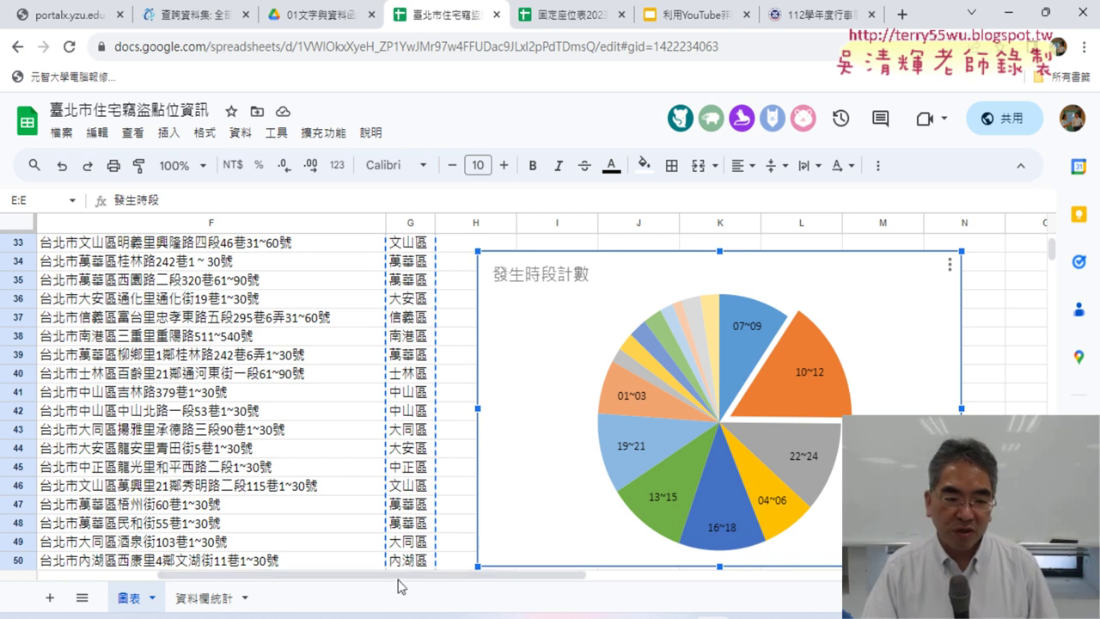
Insert a new pie chart from the 發生時段 data in E1:E2407.
left_click_drag(269, 582, 145, 583)
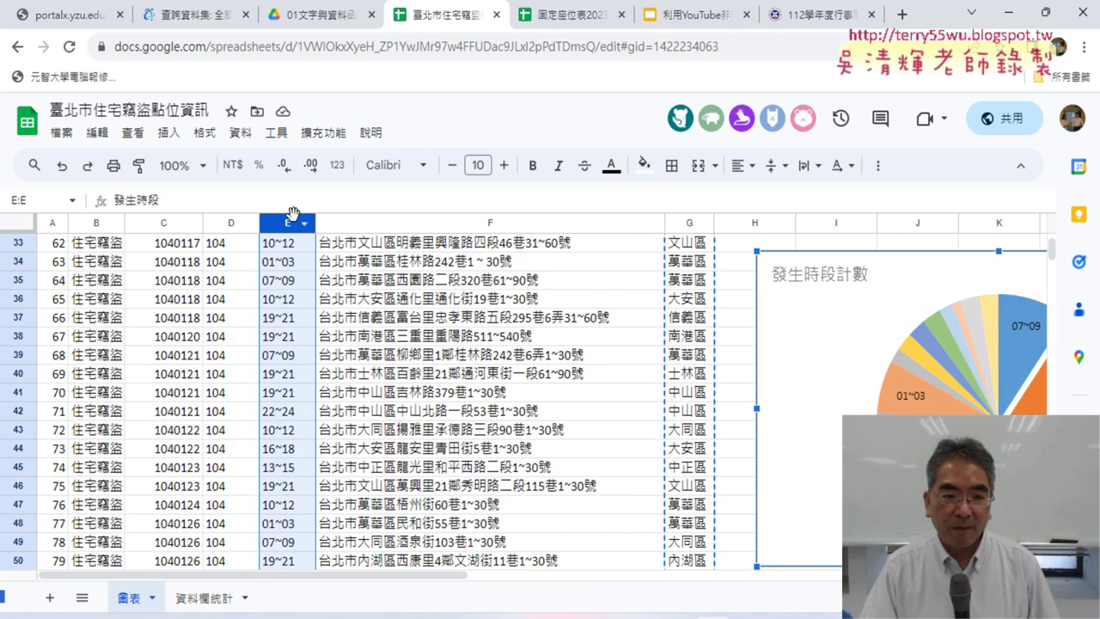
scroll(292, 213, "up", 2)
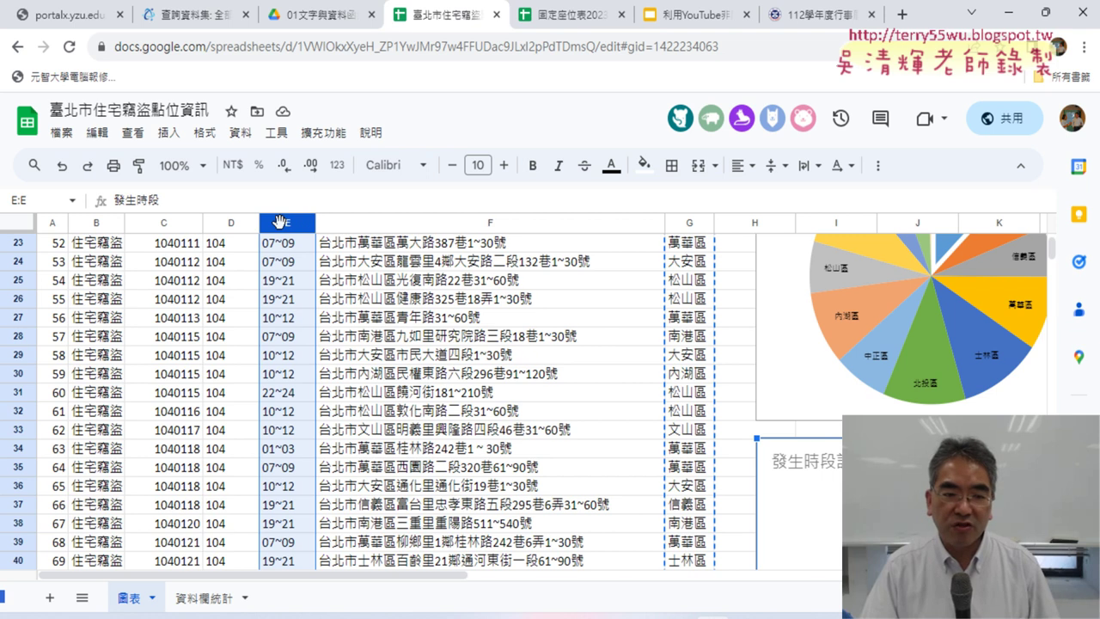
left_click(168, 133)
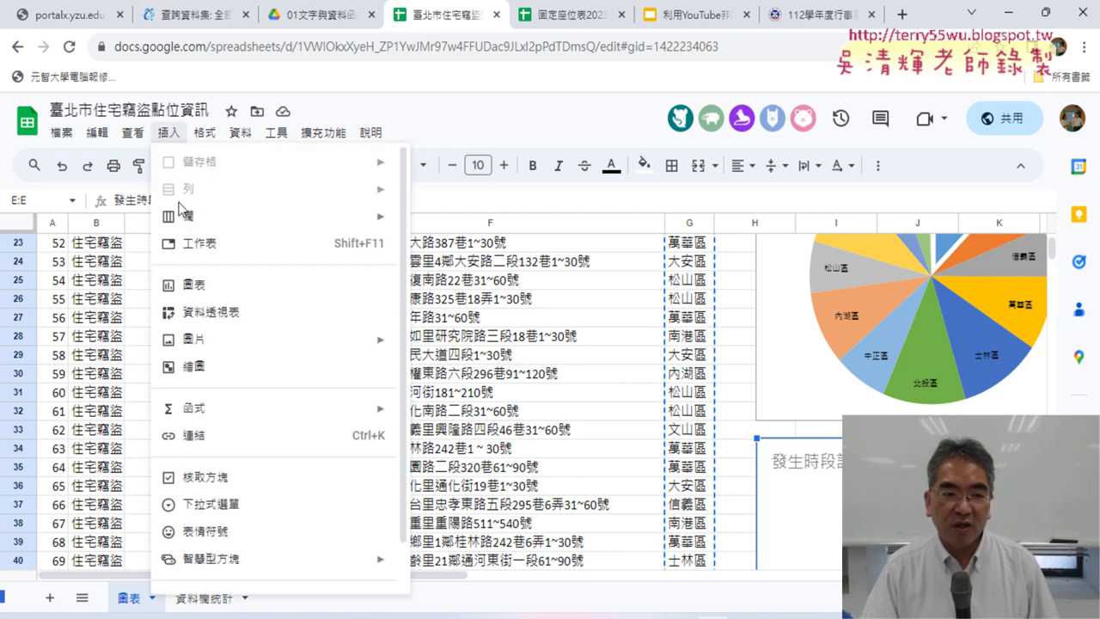
left_click(206, 286)
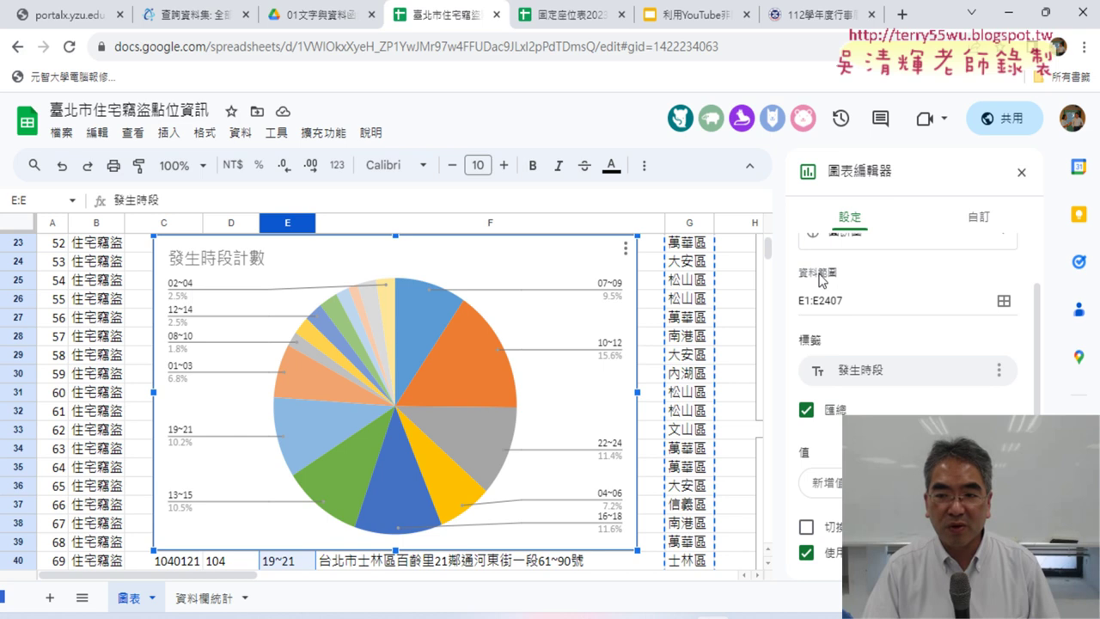
Set the 發生時段計數 pie chart's slice labels to Label so names like 07~09 and 10~12 appear.
scroll(984, 232, "up", 1)
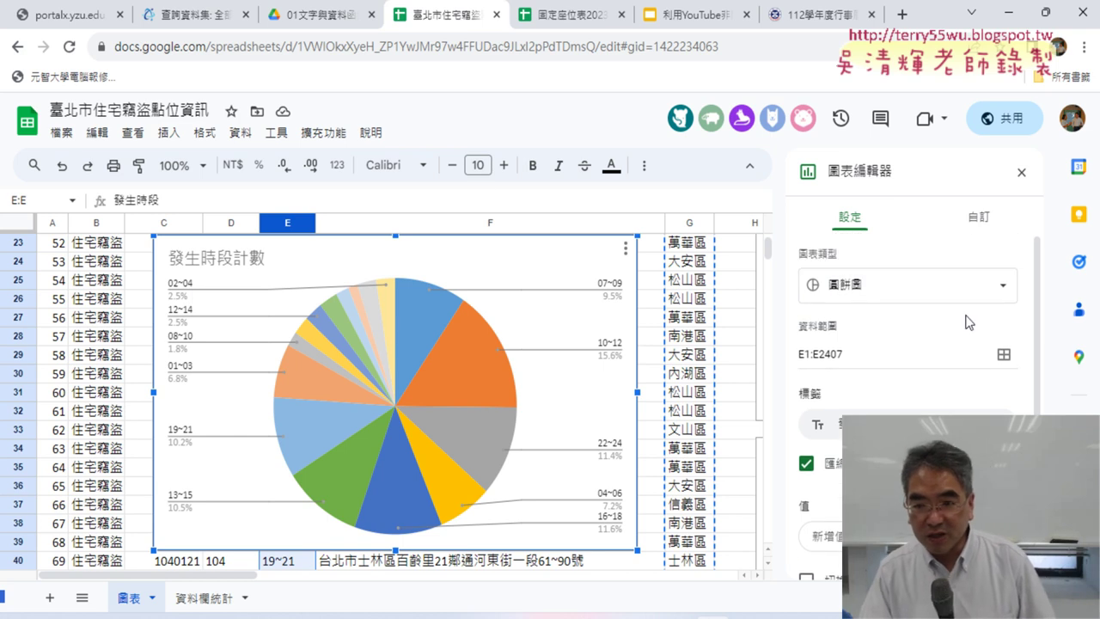
scroll(970, 322, "down", 1)
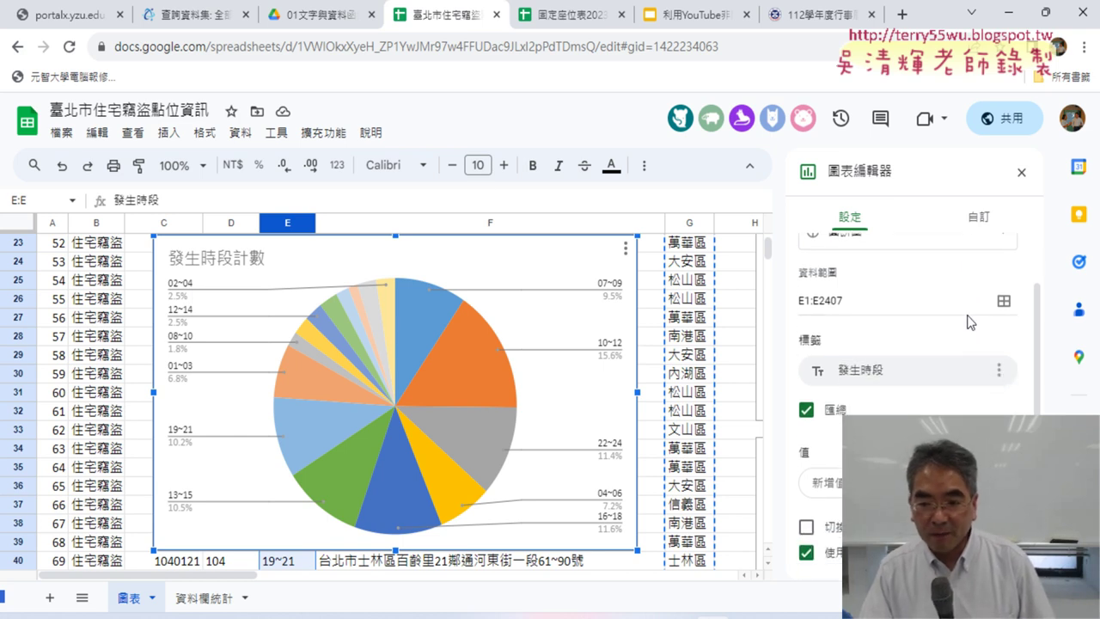
left_click(987, 222)
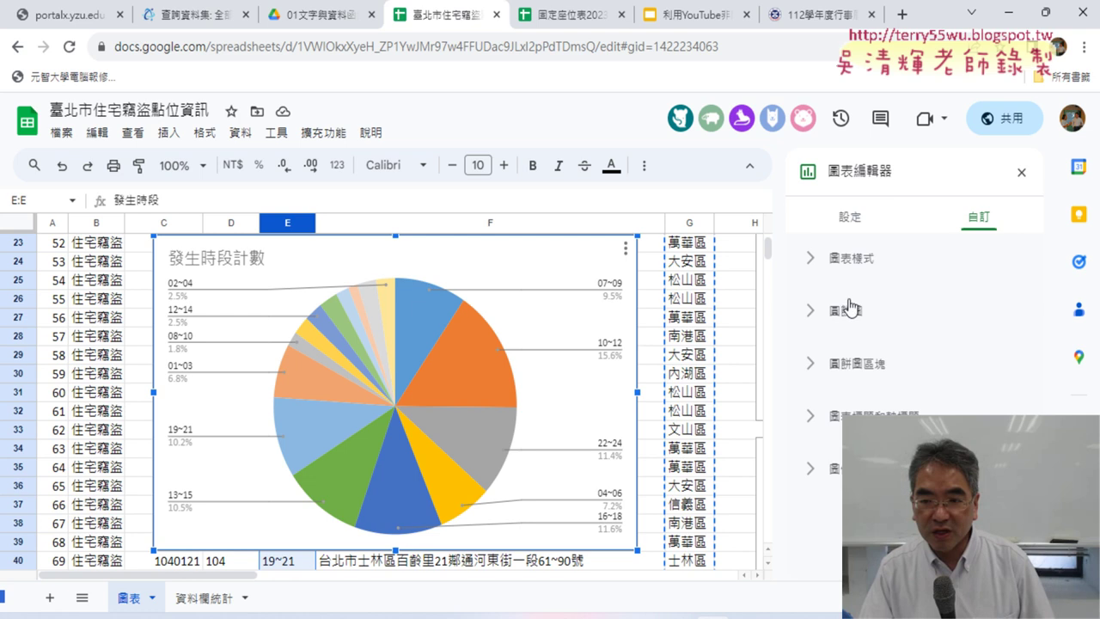
left_click(859, 263)
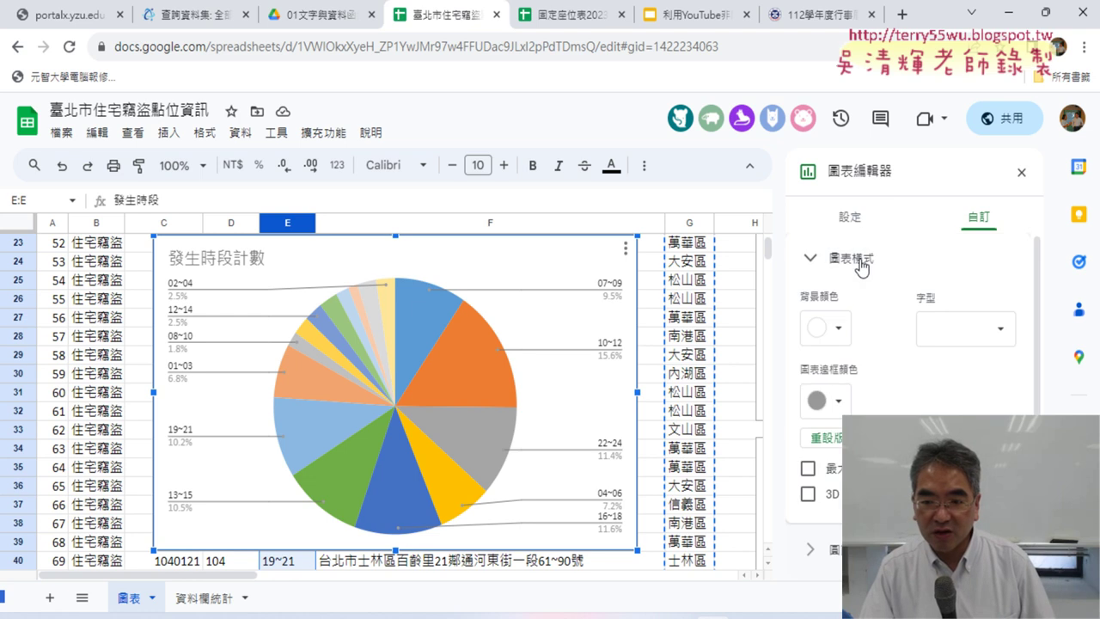
scroll(898, 295, "down", 3)
scroll(830, 295, "down", 2)
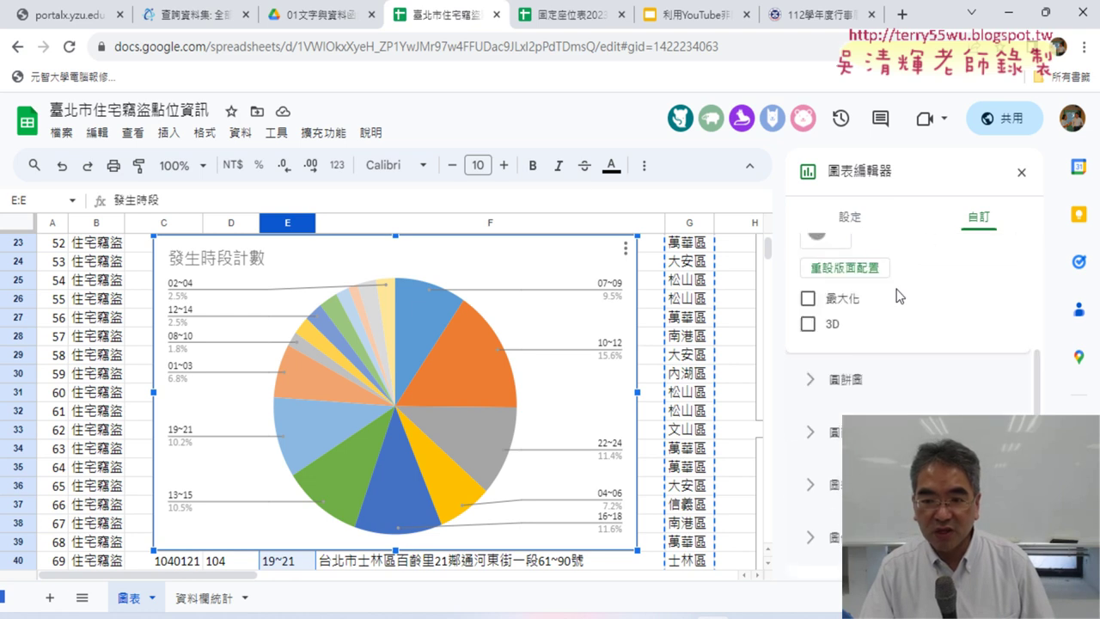
left_click(855, 378)
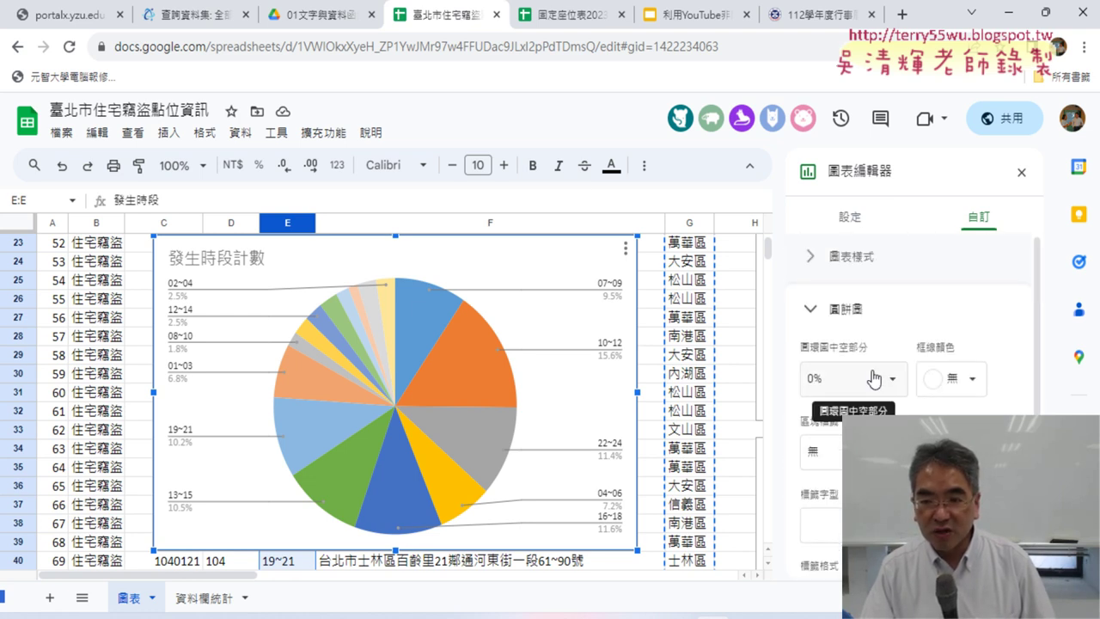
scroll(849, 320, "down", 2)
left_click(868, 368)
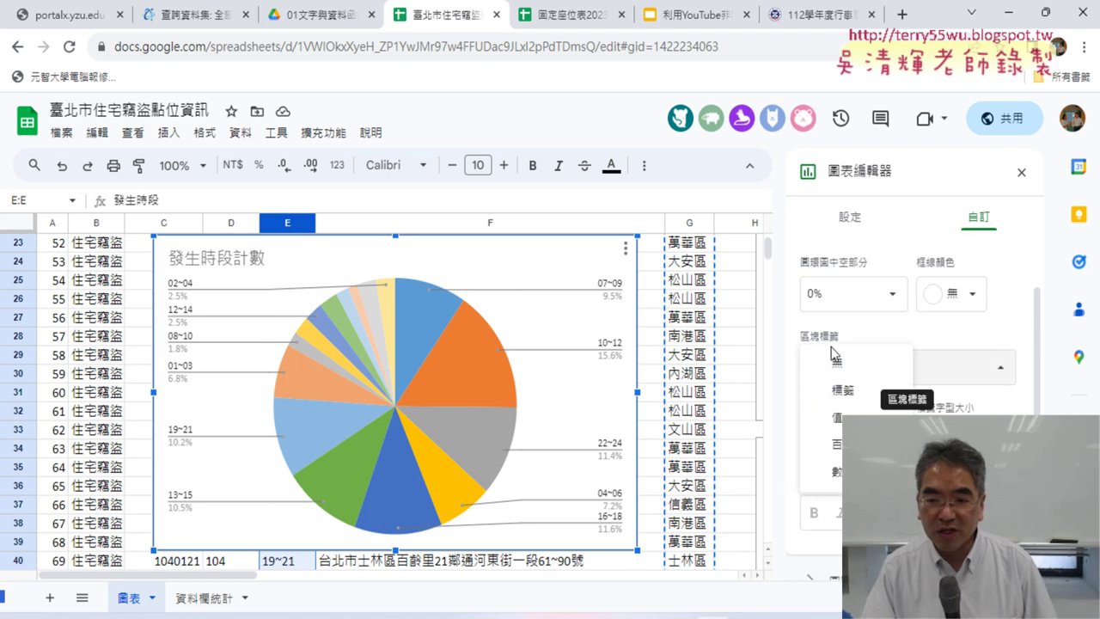
left_click(860, 392)
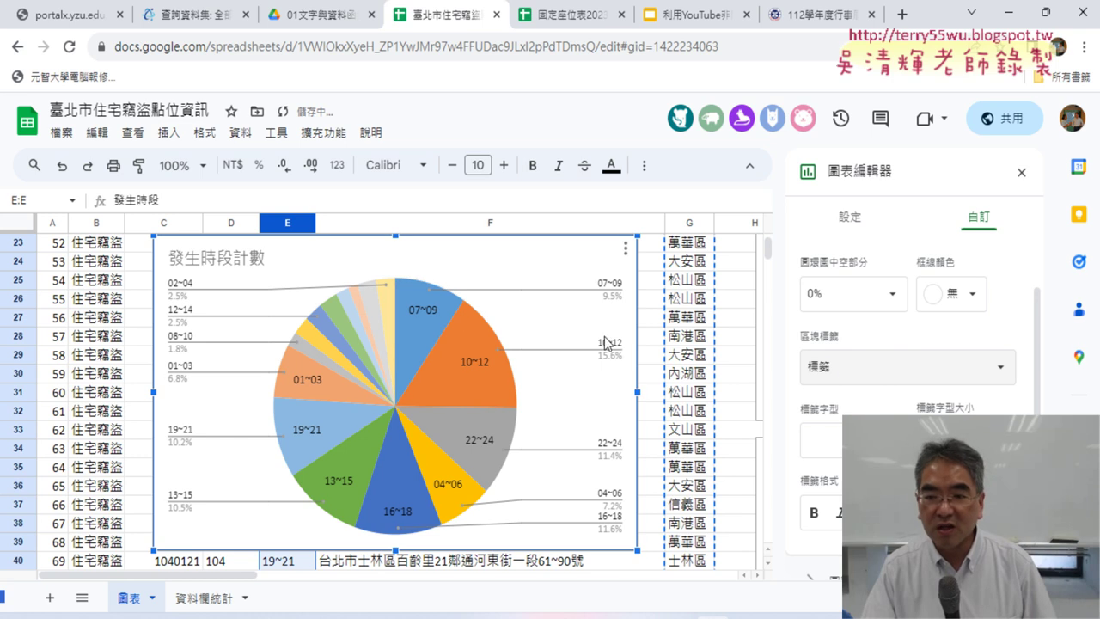
scroll(1027, 370, "down", 2)
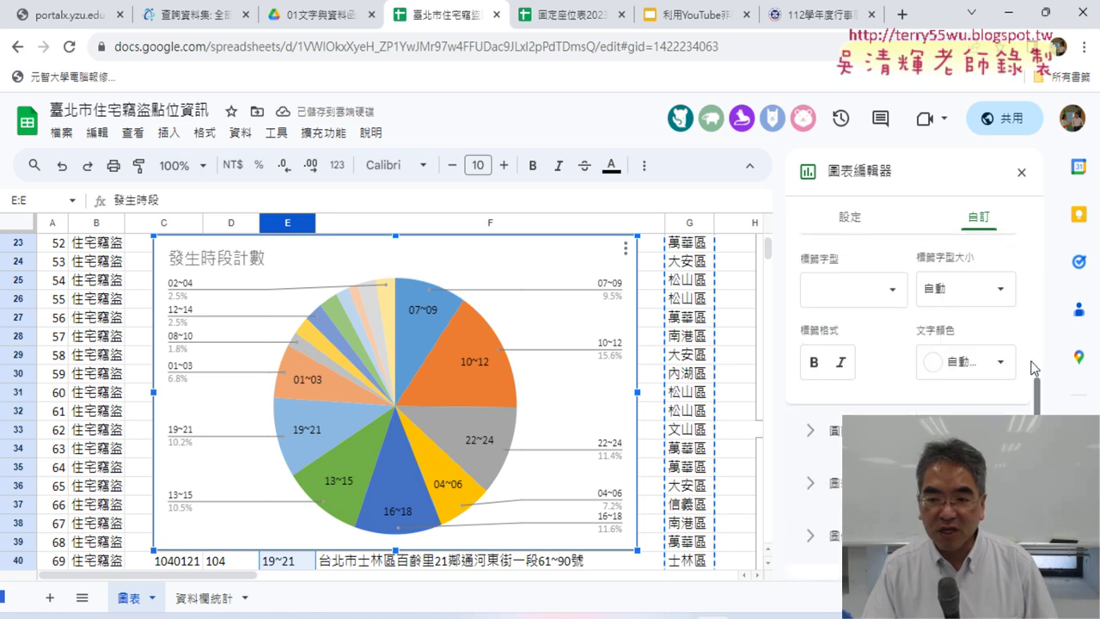
Explode the 10~12 slice by setting its distance from center to 10%.
left_click(902, 430)
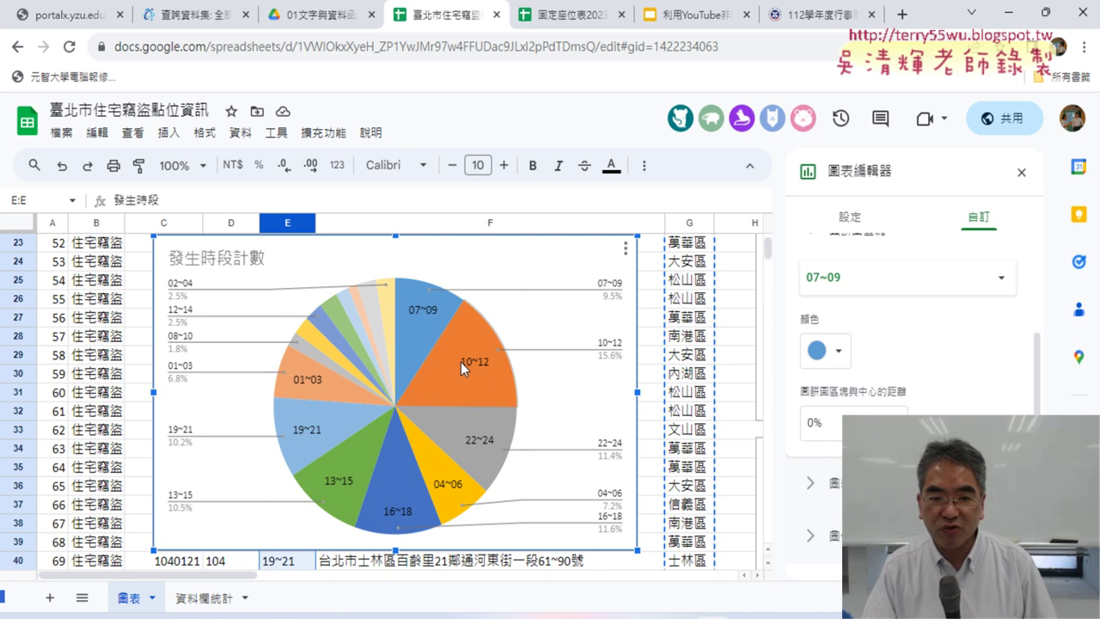
left_click(885, 285)
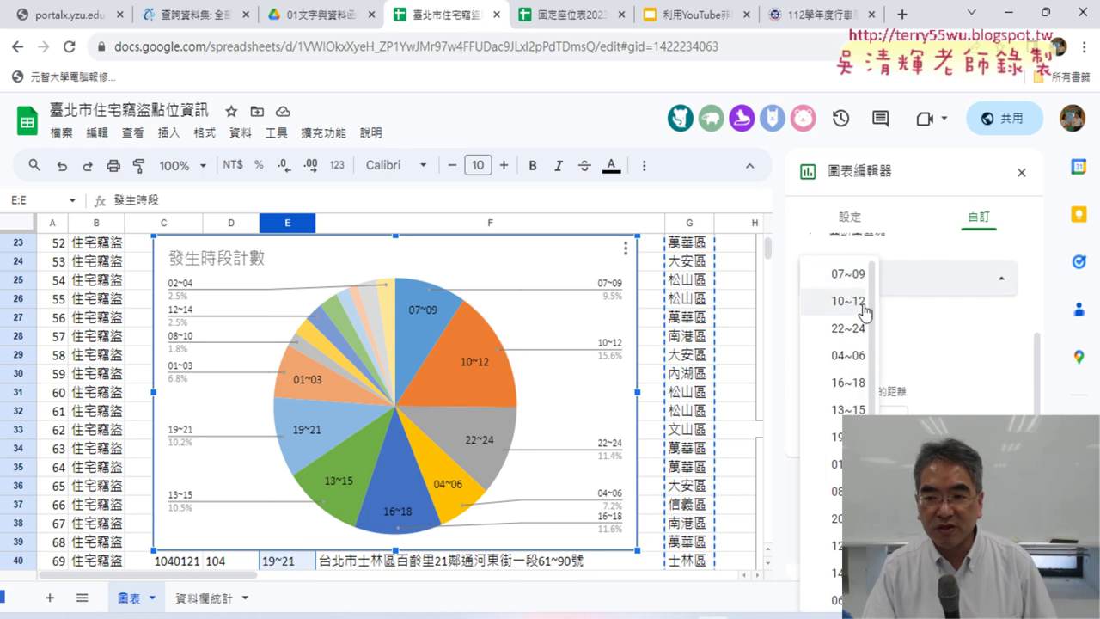
left_click(847, 310)
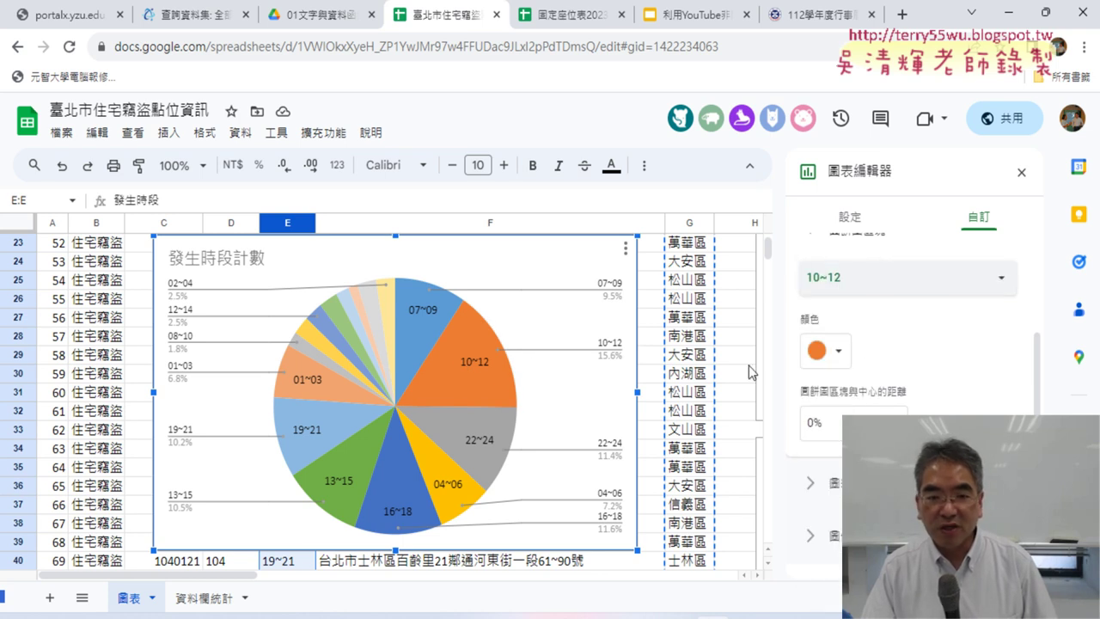
left_click(831, 423)
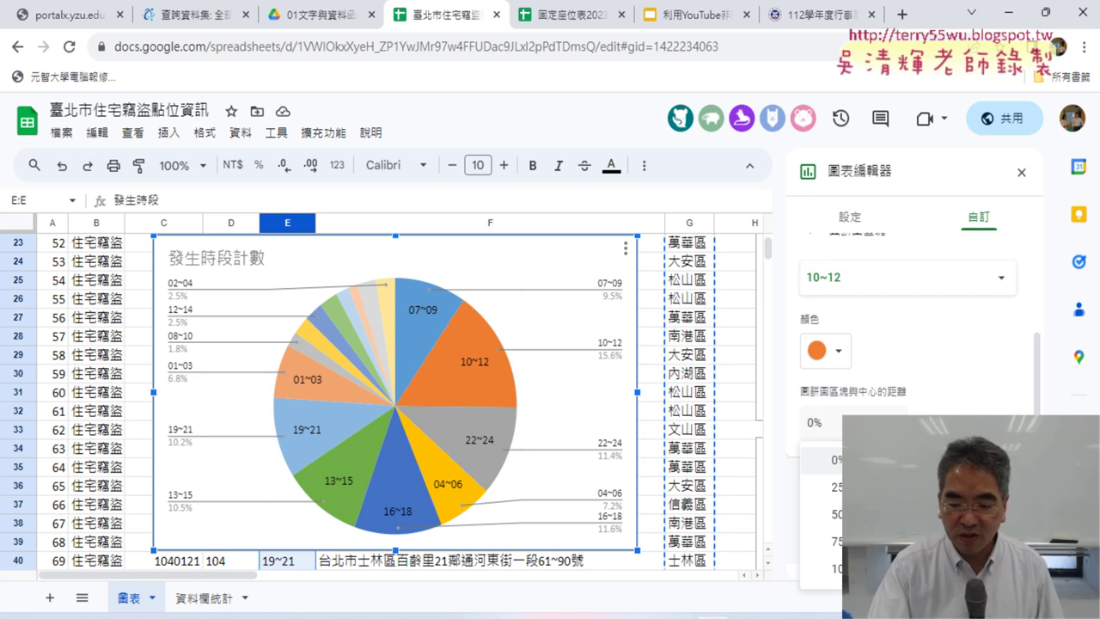
type("10%")
key("Return")
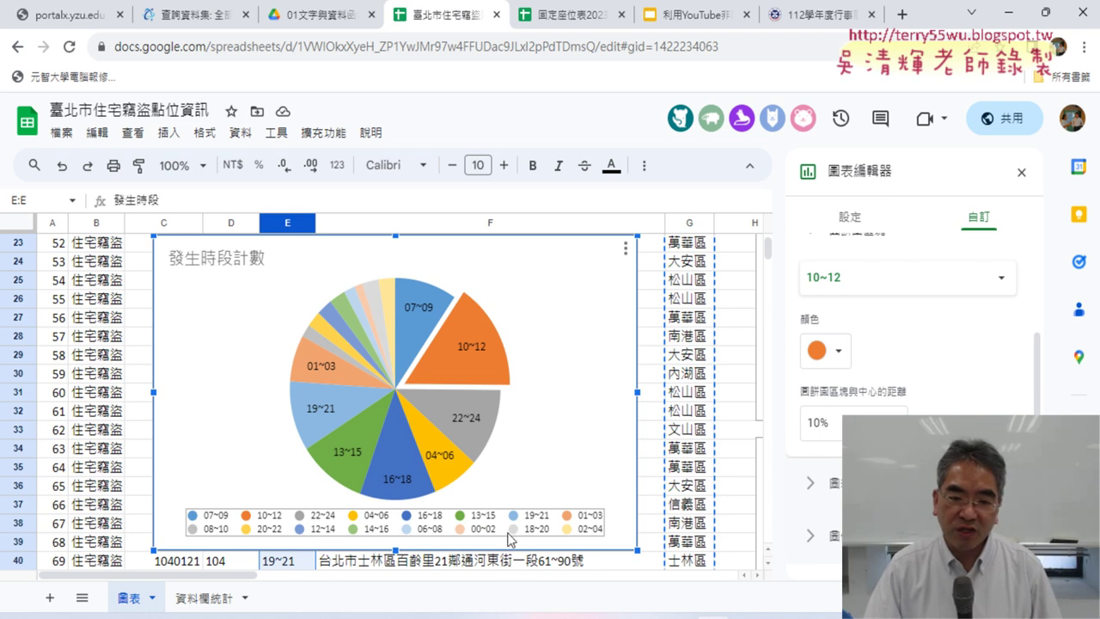
Set the 發生時段計數 chart's legend position to None and close the Chart editor.
left_click(807, 542)
left_click(911, 416)
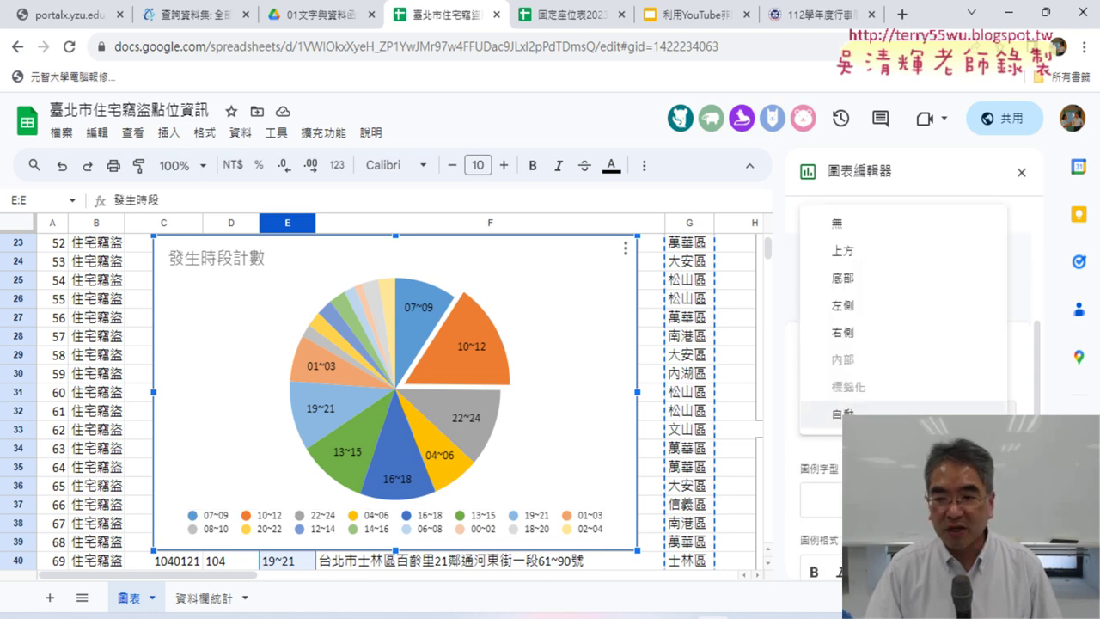
left_click(925, 237)
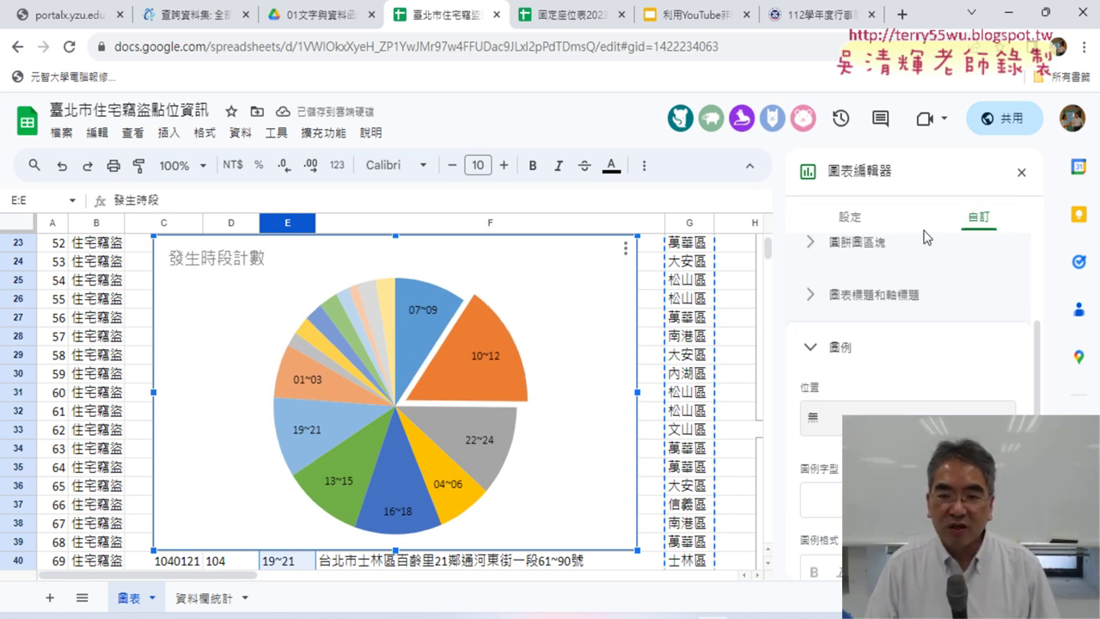
left_click(1021, 172)
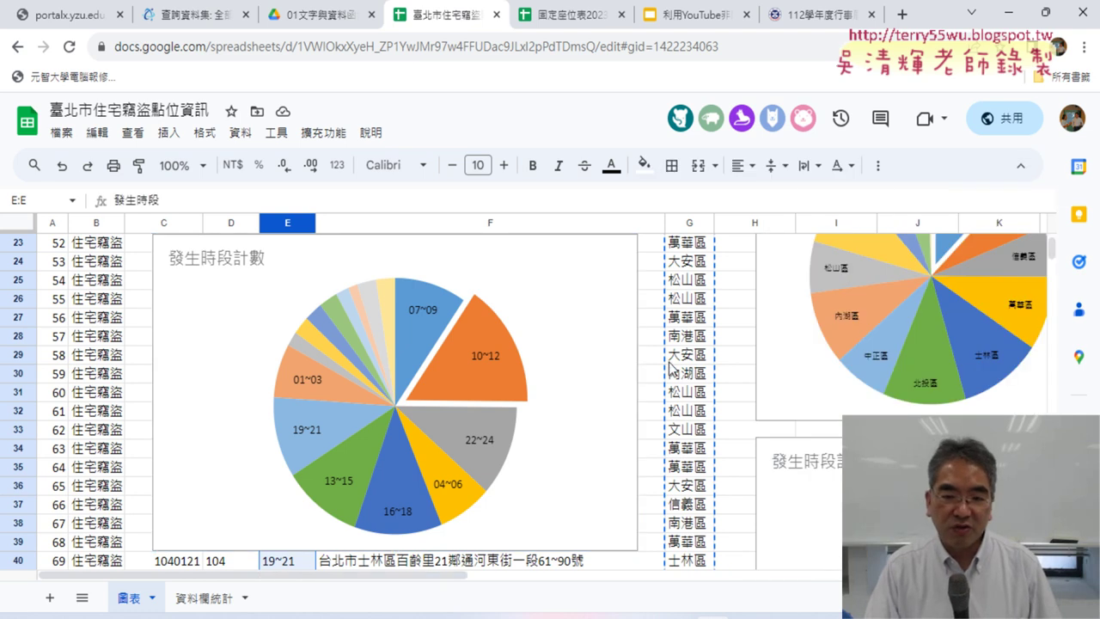
Delete the duplicate time-period pie chart over columns C–F and return to the top of the sheet.
left_click(571, 318)
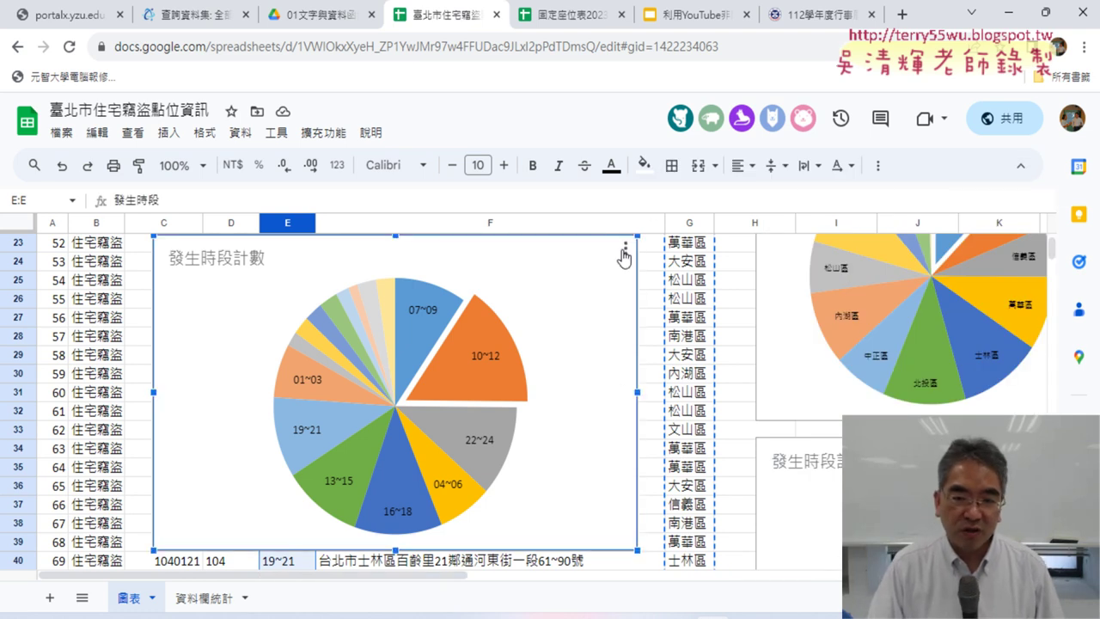
left_click(625, 248)
left_click(679, 303)
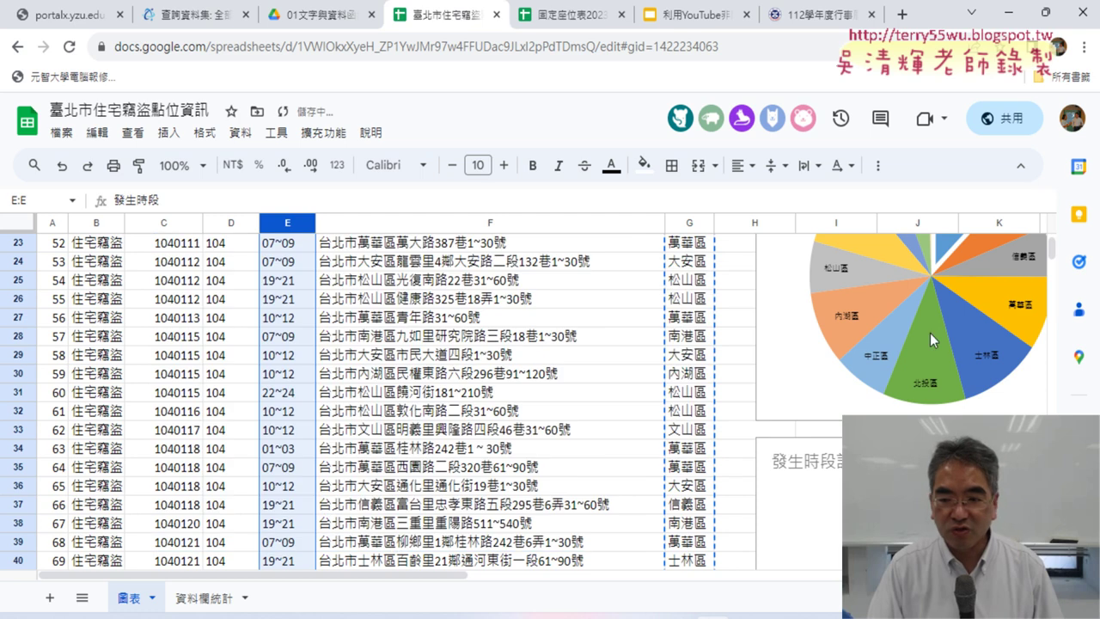
scroll(734, 570, "right", 10)
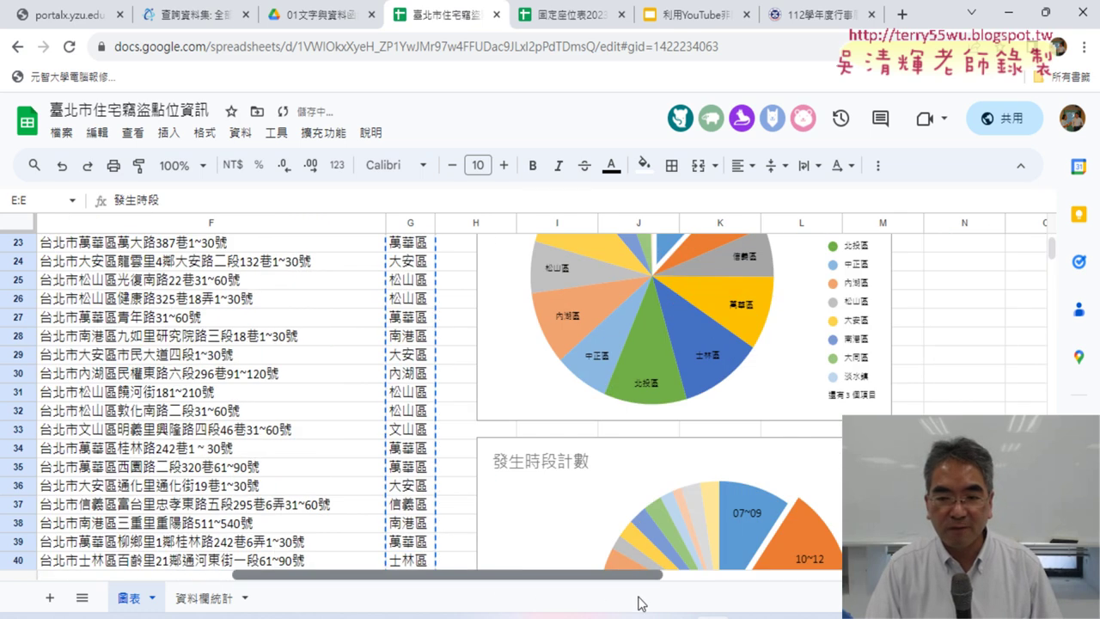
scroll(676, 468, "up", 5)
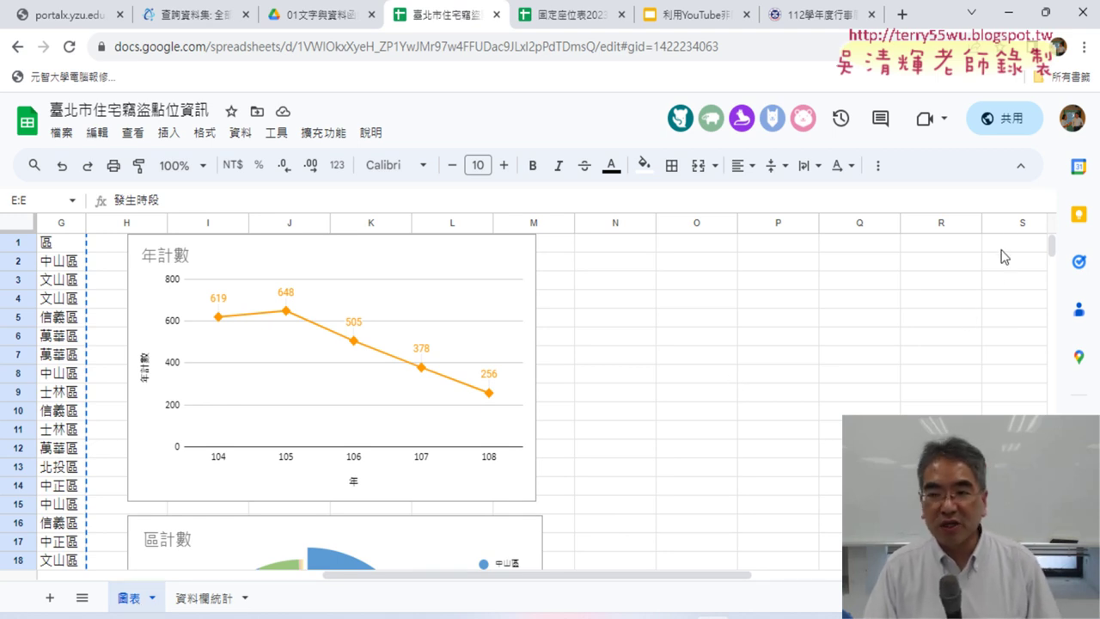
Open the Share dialog for the 臺北市住宅竊盜點位資訊 spreadsheet.
left_click(1015, 118)
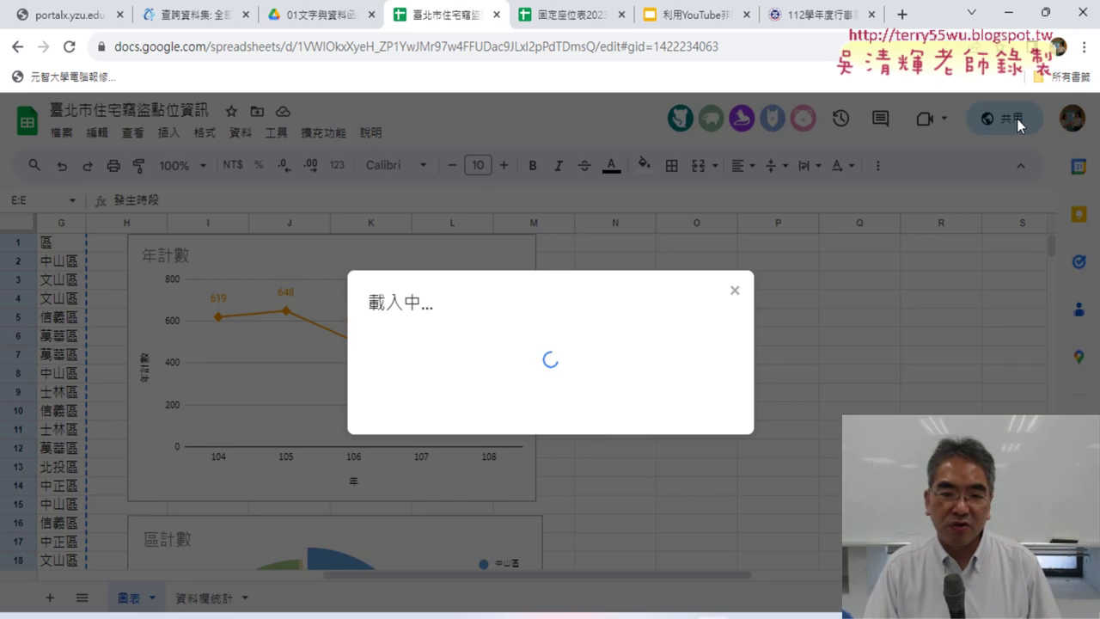